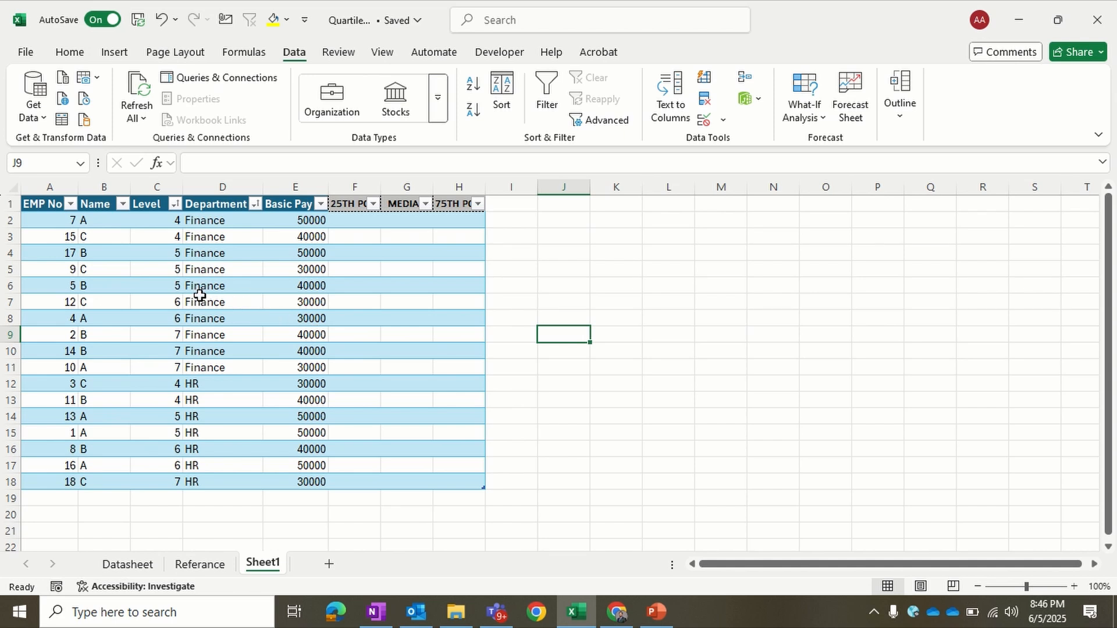
pyautogui.click(58, 206)
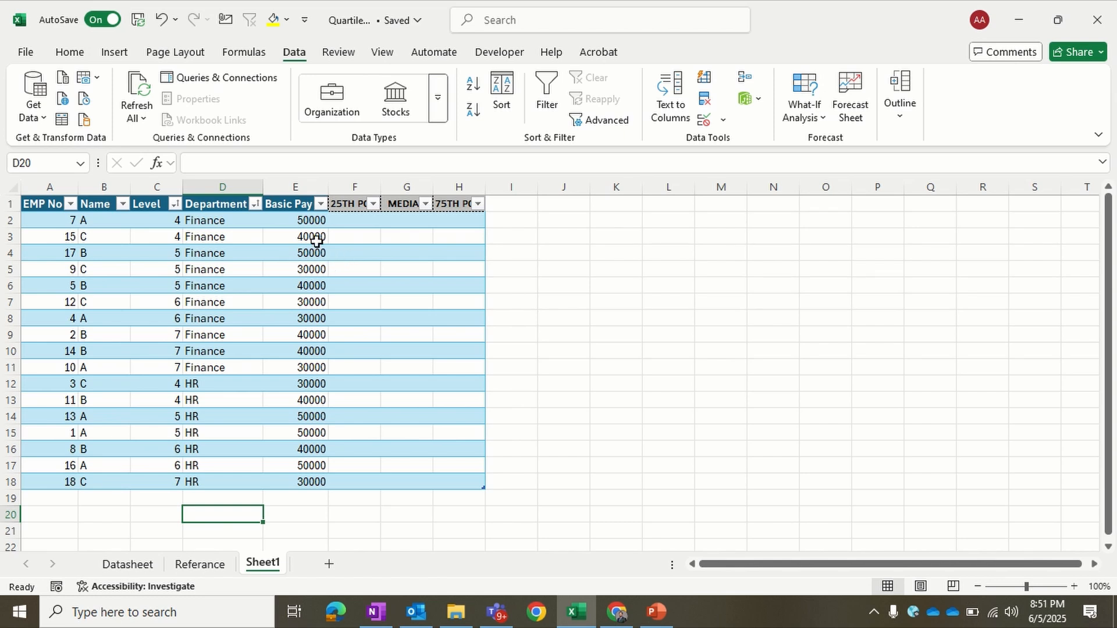
pyautogui.click(346, 221)
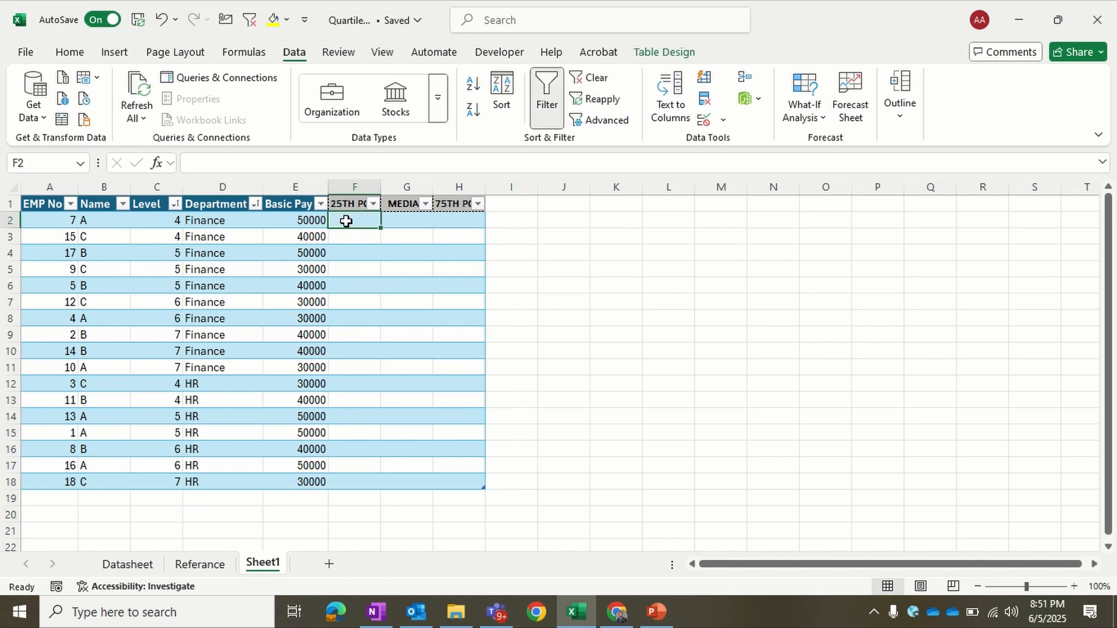
pyautogui.write('=')
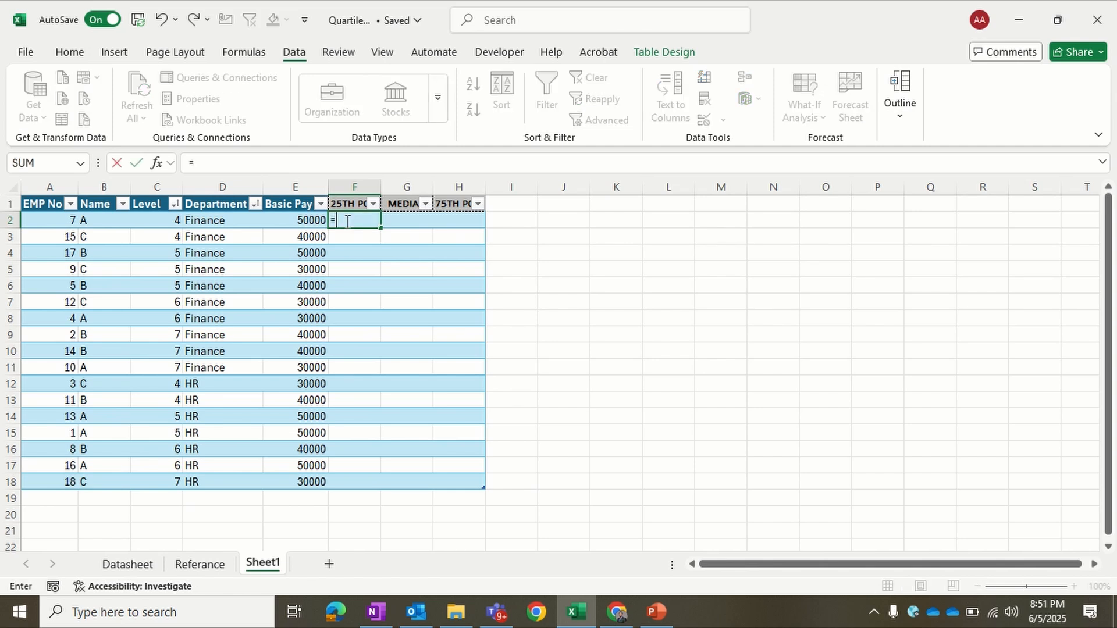
pyautogui.write('quartile')
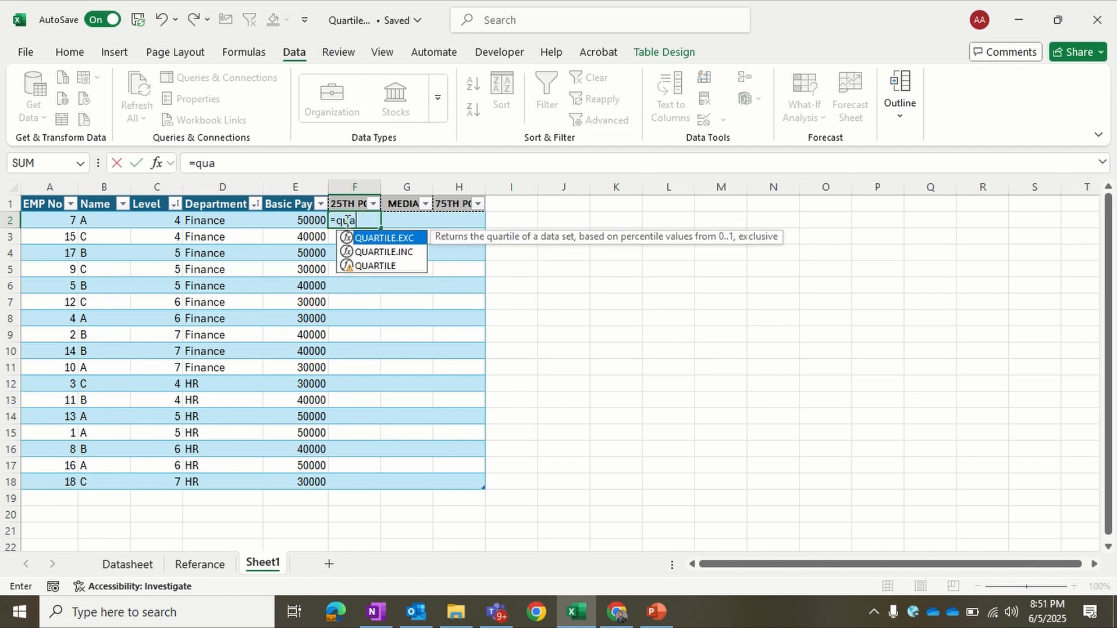
pyautogui.press('Return')
pyautogui.moveTo(348, 221); pyautogui.dragTo(362, 474)
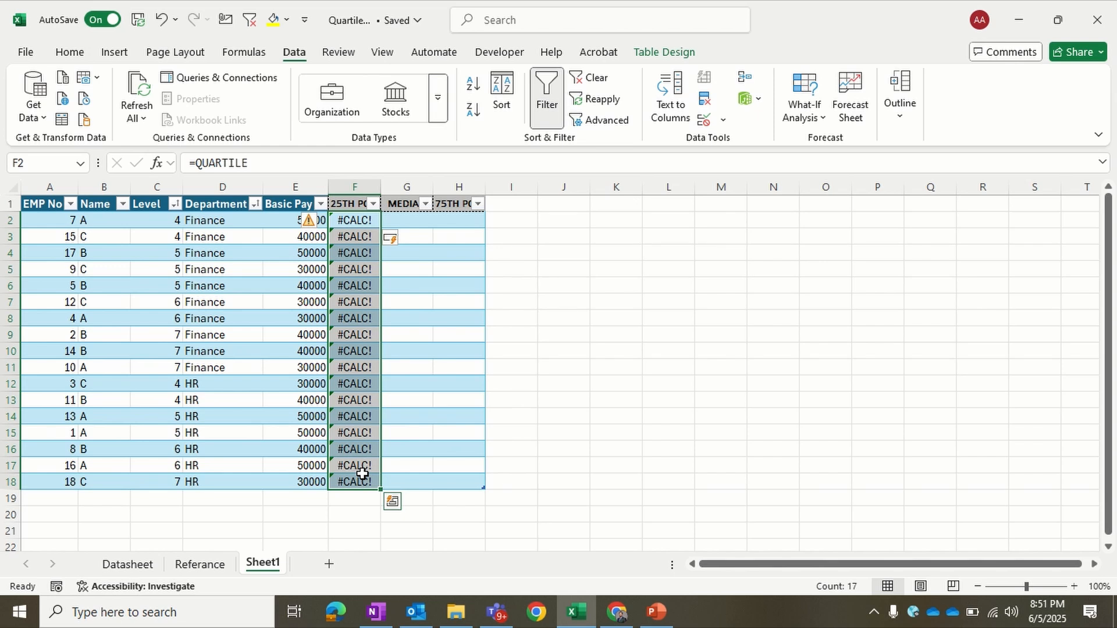
pyautogui.press('Delete')
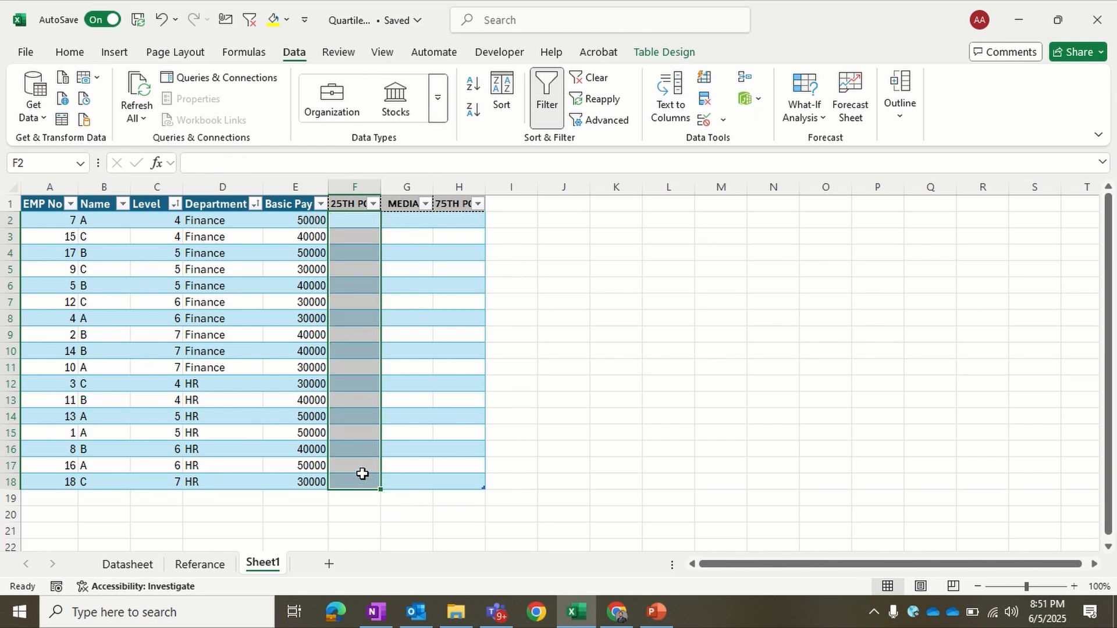
# Step: Fill the 25th percentile column from F2 with =QUARTILE.INC([Basic Pay],1), the first quartile of the Basic Pay column
pyautogui.click(358, 222)
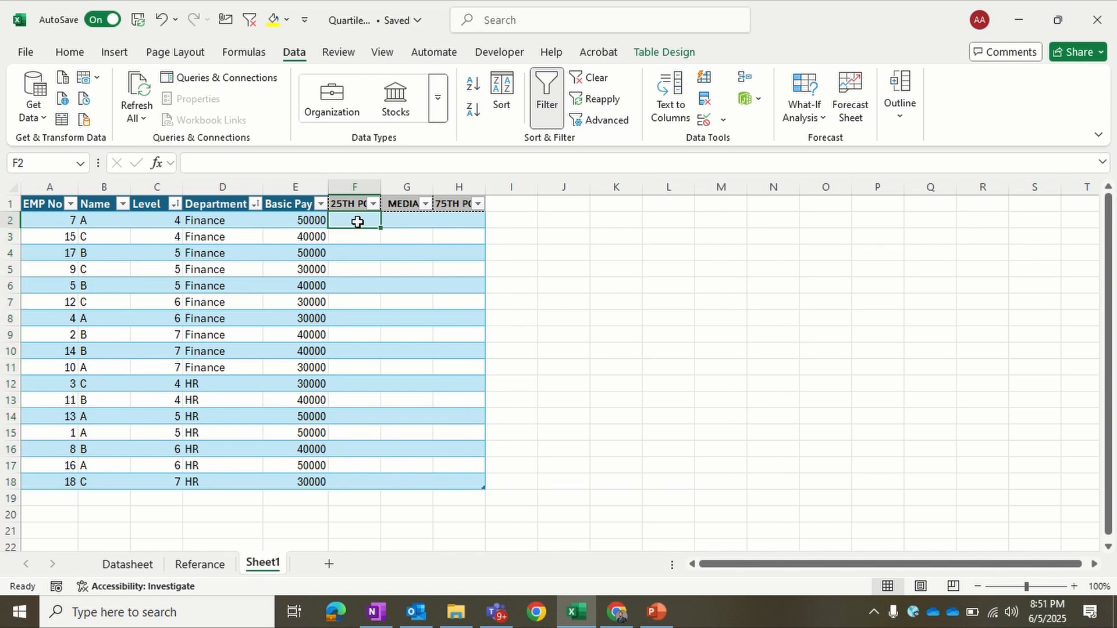
pyautogui.write('=')
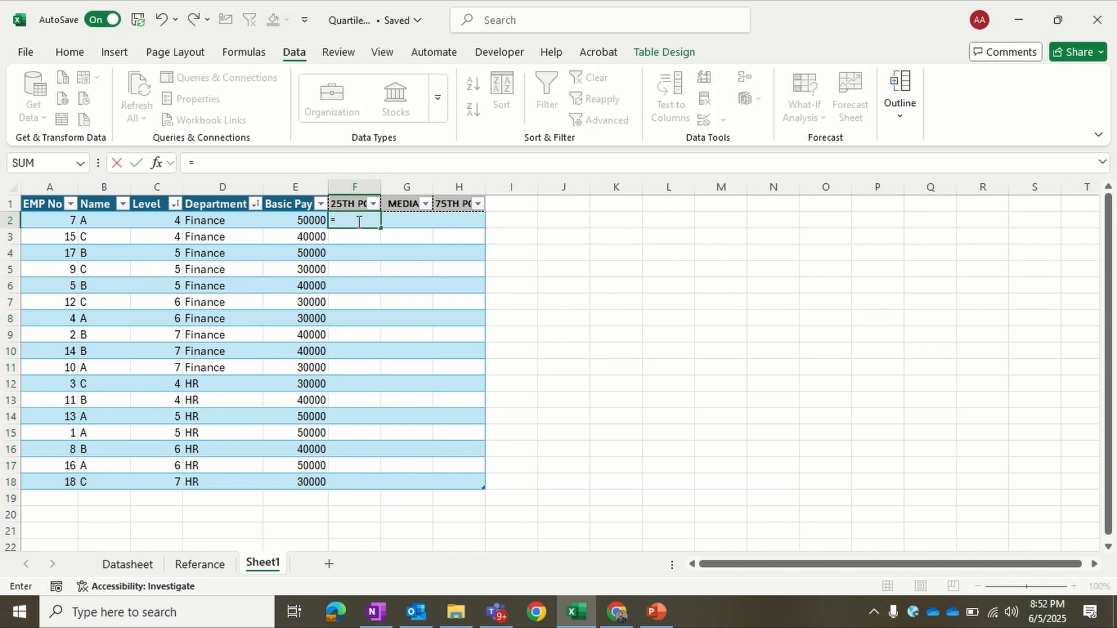
pyautogui.write('qu')
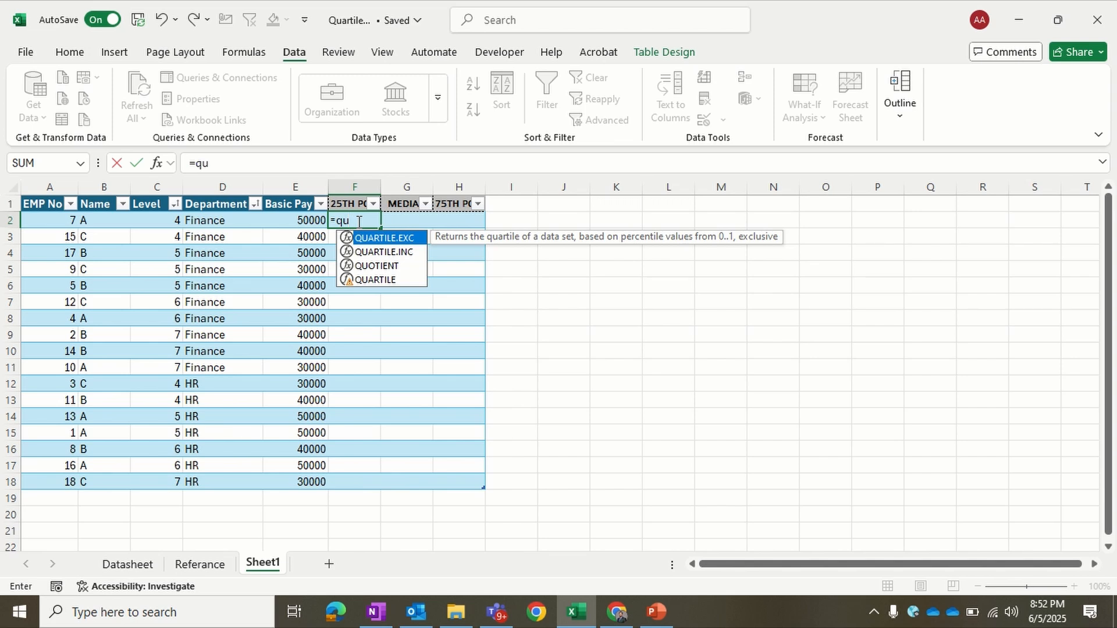
pyautogui.doubleClick(373, 252)
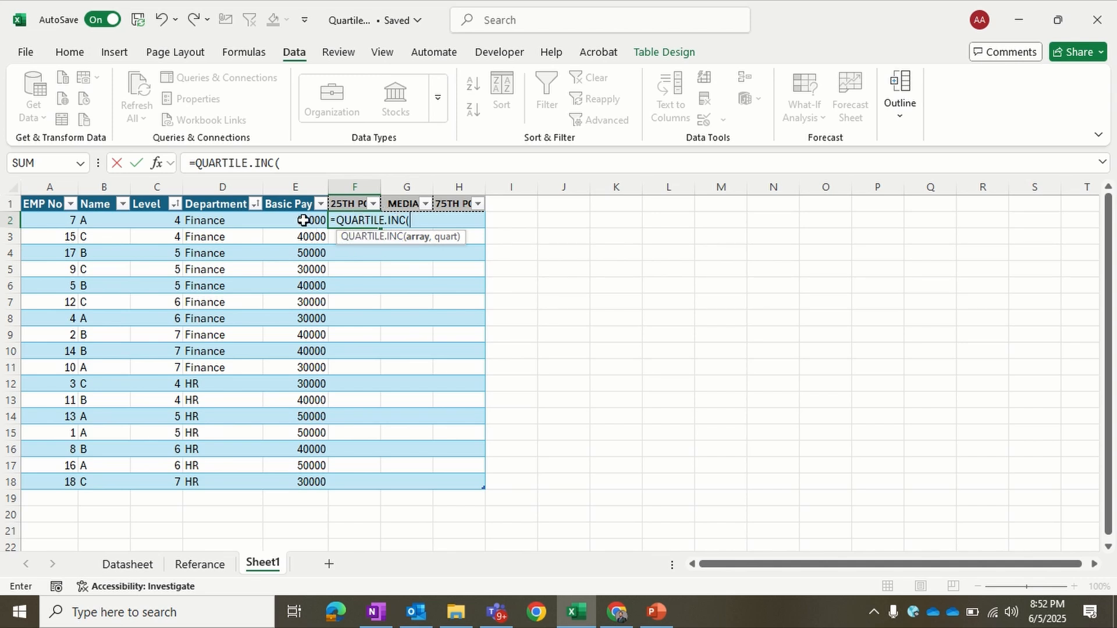
pyautogui.moveTo(303, 221); pyautogui.dragTo(288, 477)
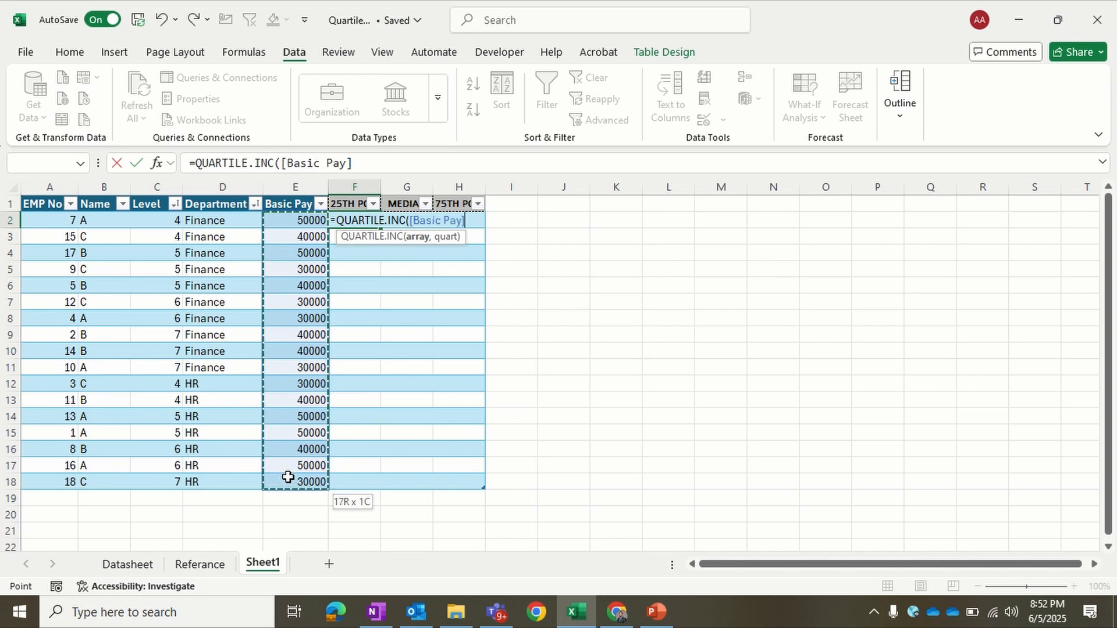
pyautogui.click(398, 165)
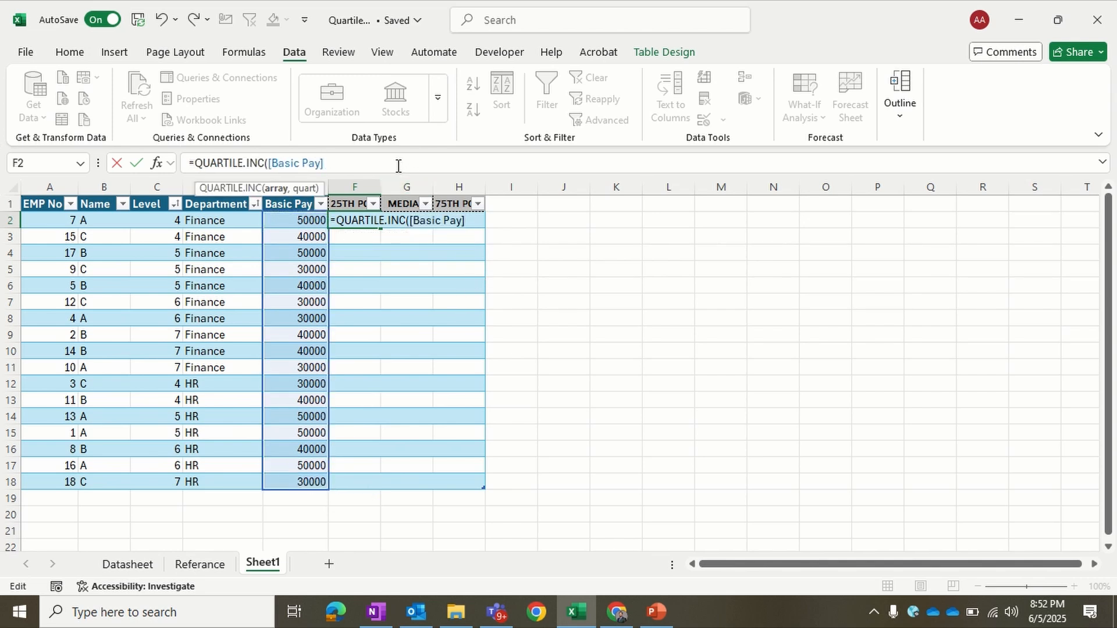
pyautogui.write(',')
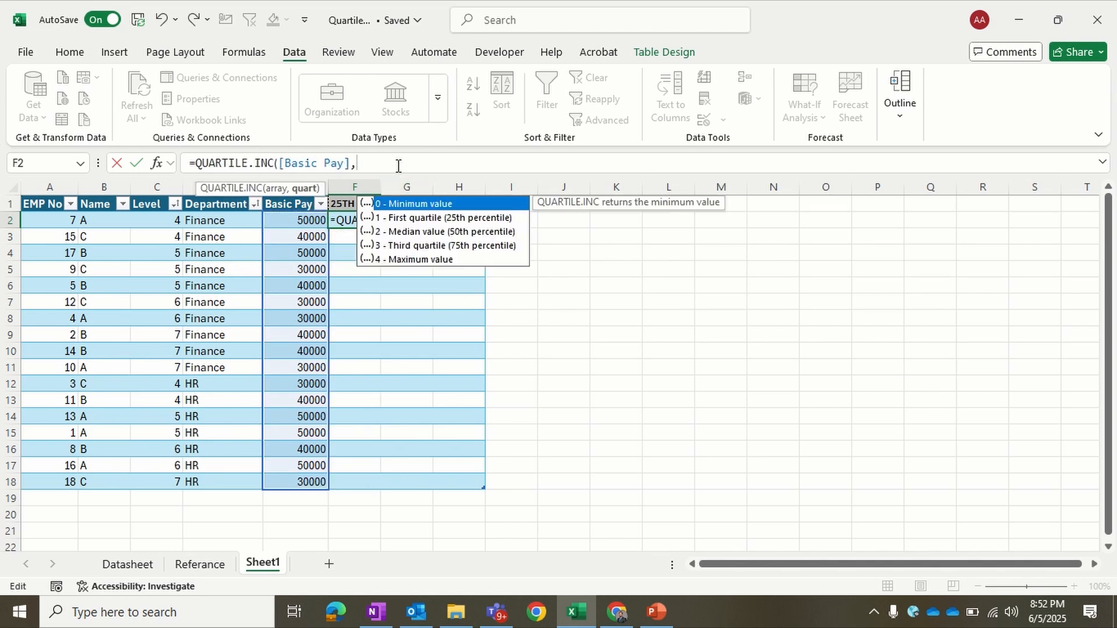
pyautogui.doubleClick(453, 225)
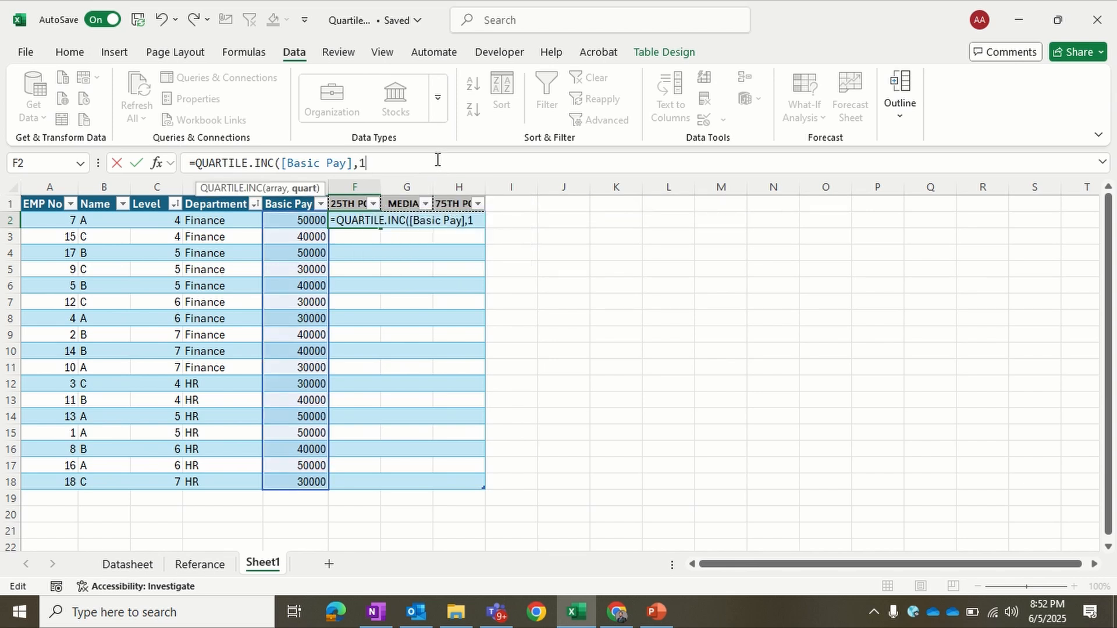
pyautogui.write(')')
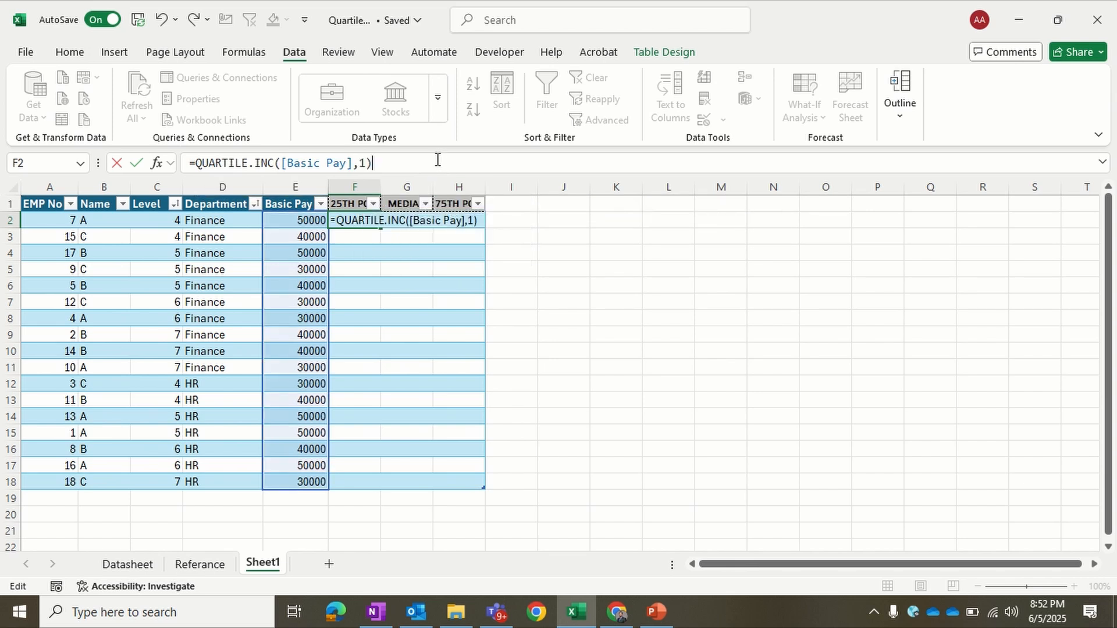
pyautogui.press('Return')
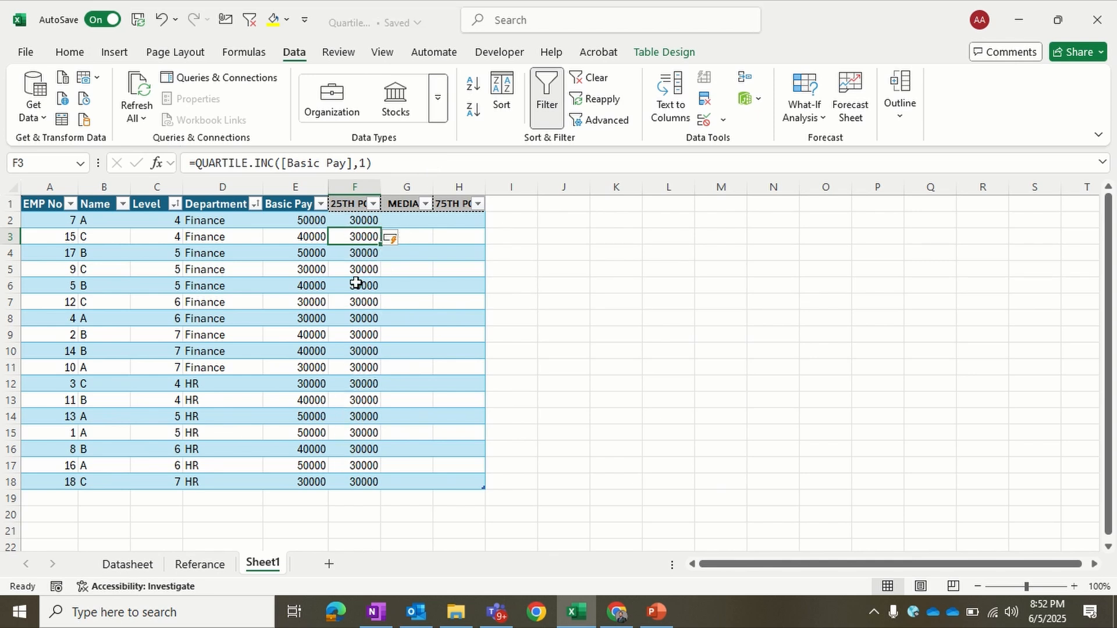
pyautogui.moveTo(296, 220); pyautogui.dragTo(301, 472)
# Step: Fill the median column from G2 with =QUARTILE.INC([Basic Pay],2), using the whole Basic Pay column as the array
pyautogui.click(413, 222)
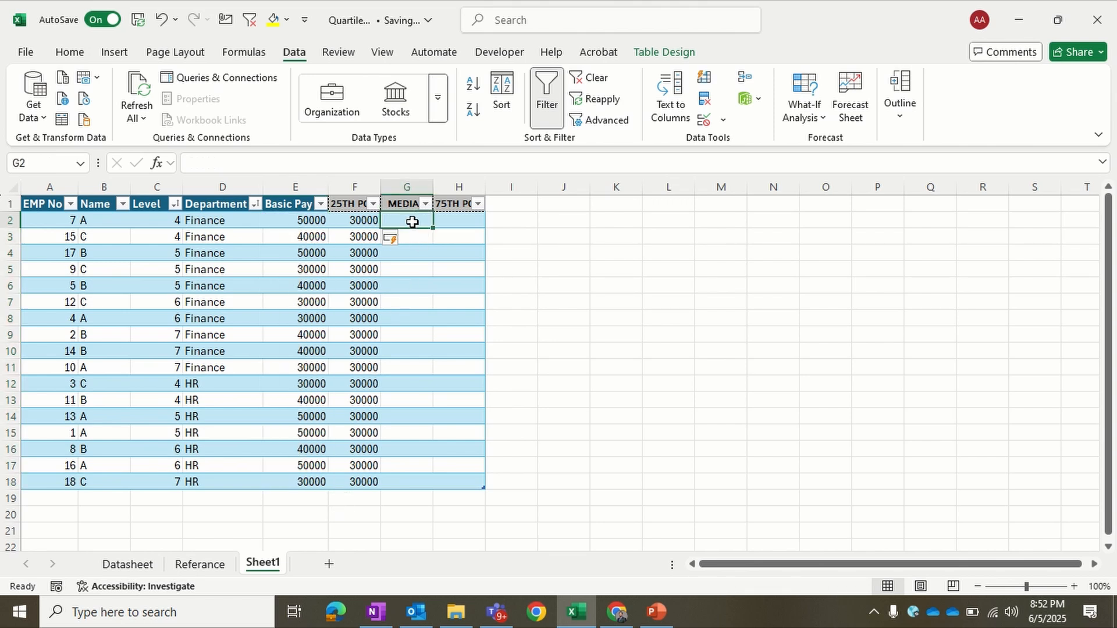
pyautogui.write('=')
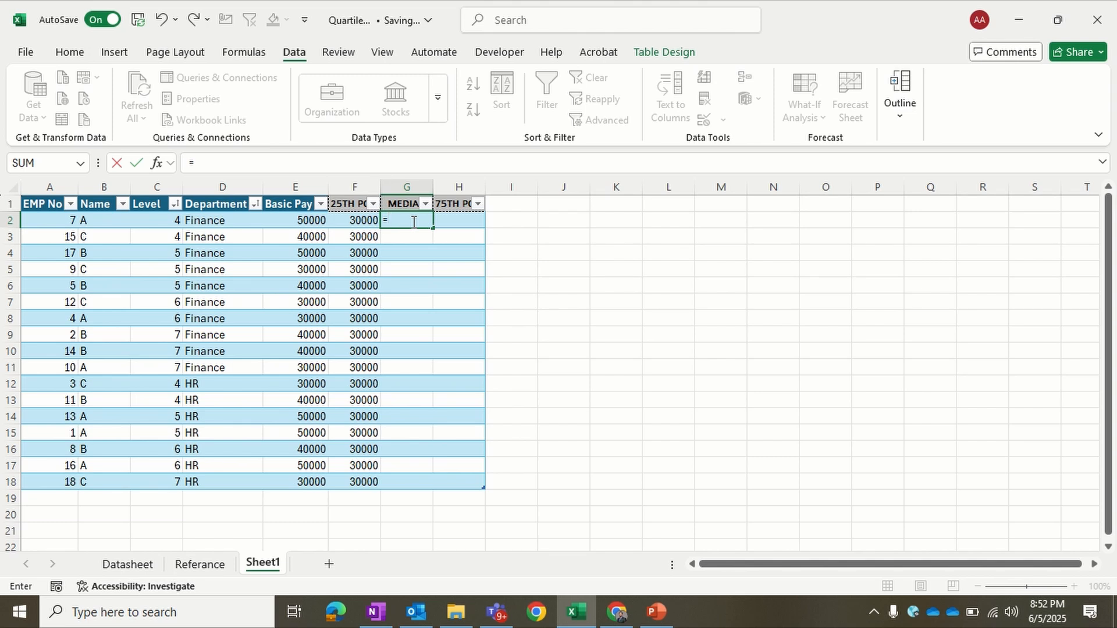
pyautogui.write('quar')
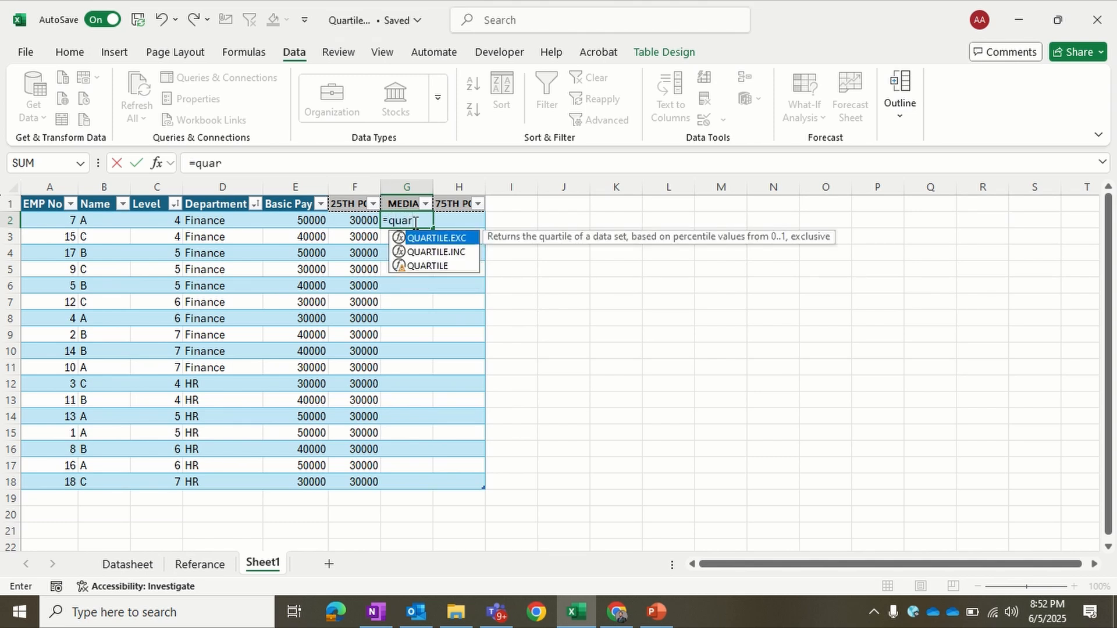
pyautogui.doubleClick(435, 251)
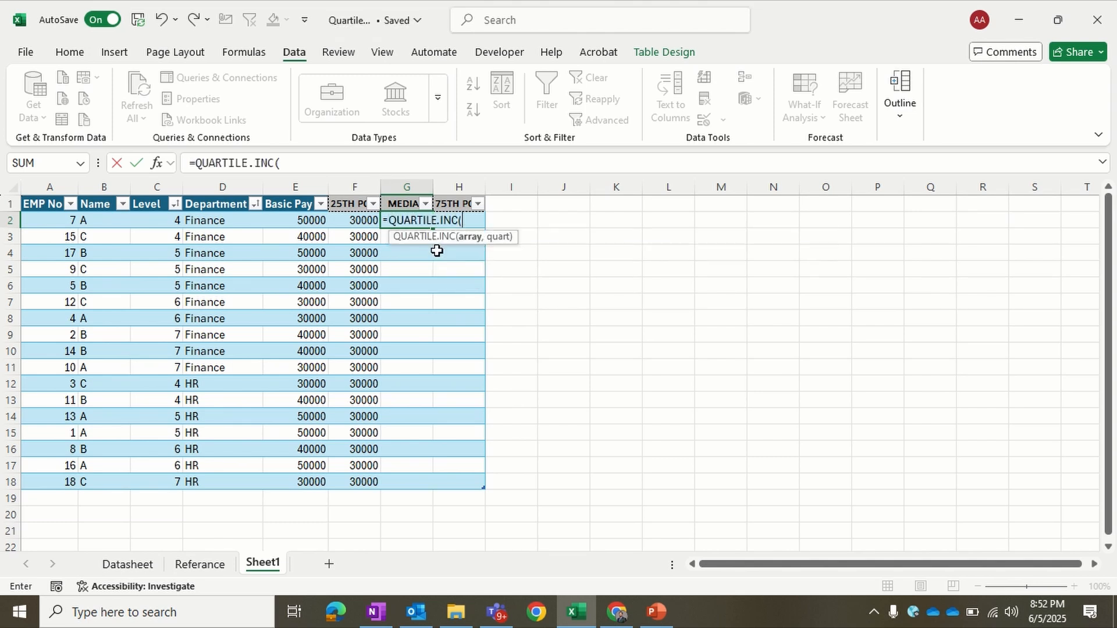
pyautogui.click(311, 224)
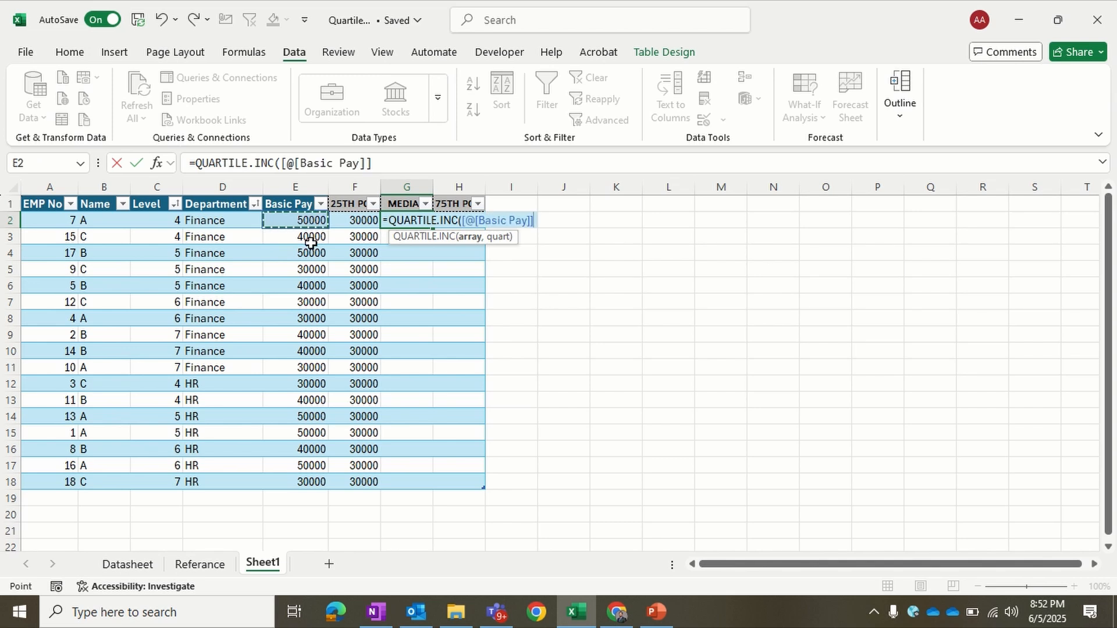
pyautogui.moveTo(310, 242); pyautogui.dragTo(306, 489)
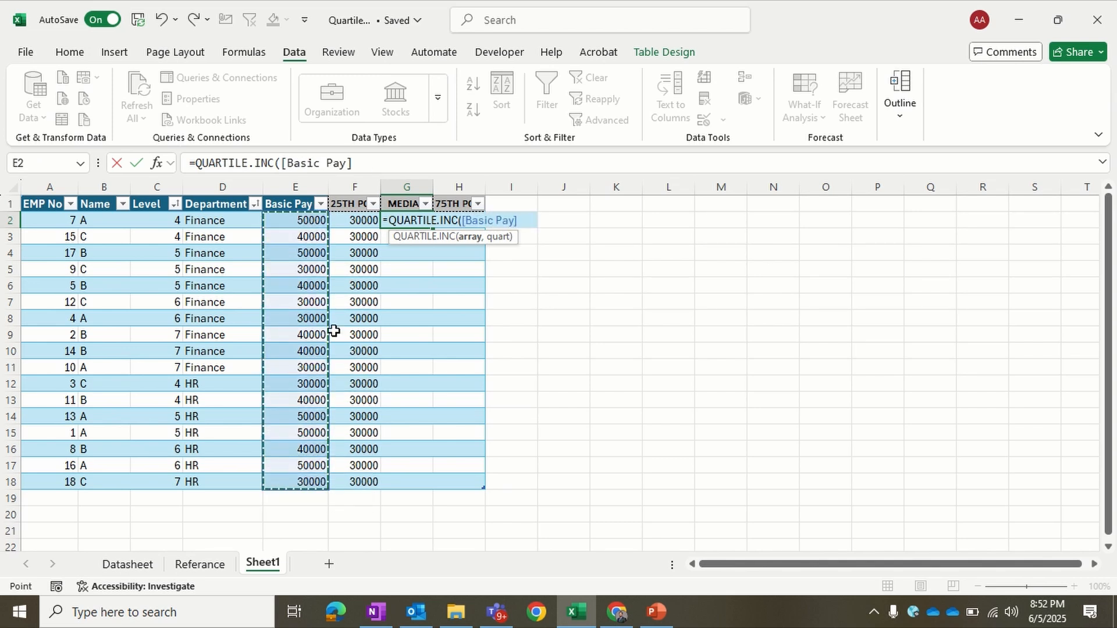
pyautogui.click(369, 173)
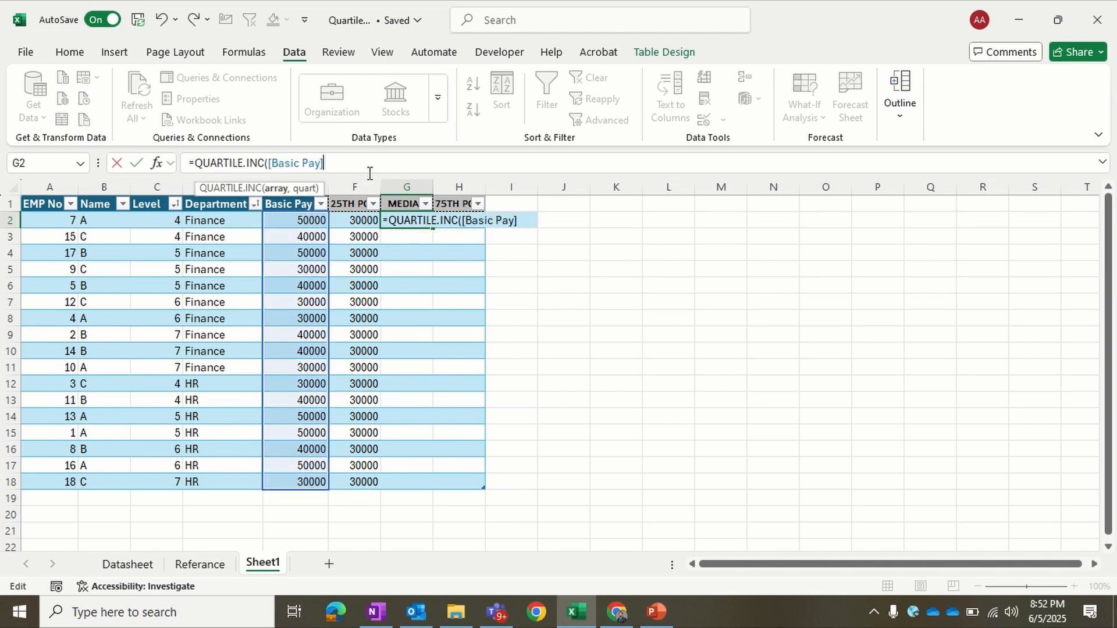
pyautogui.write(',')
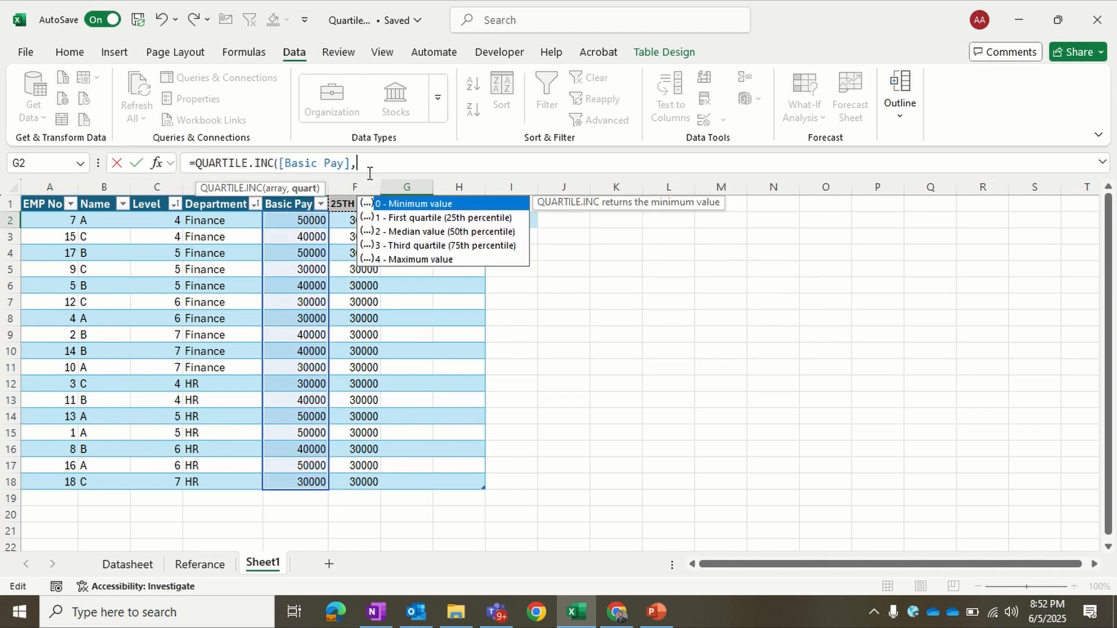
pyautogui.doubleClick(418, 231)
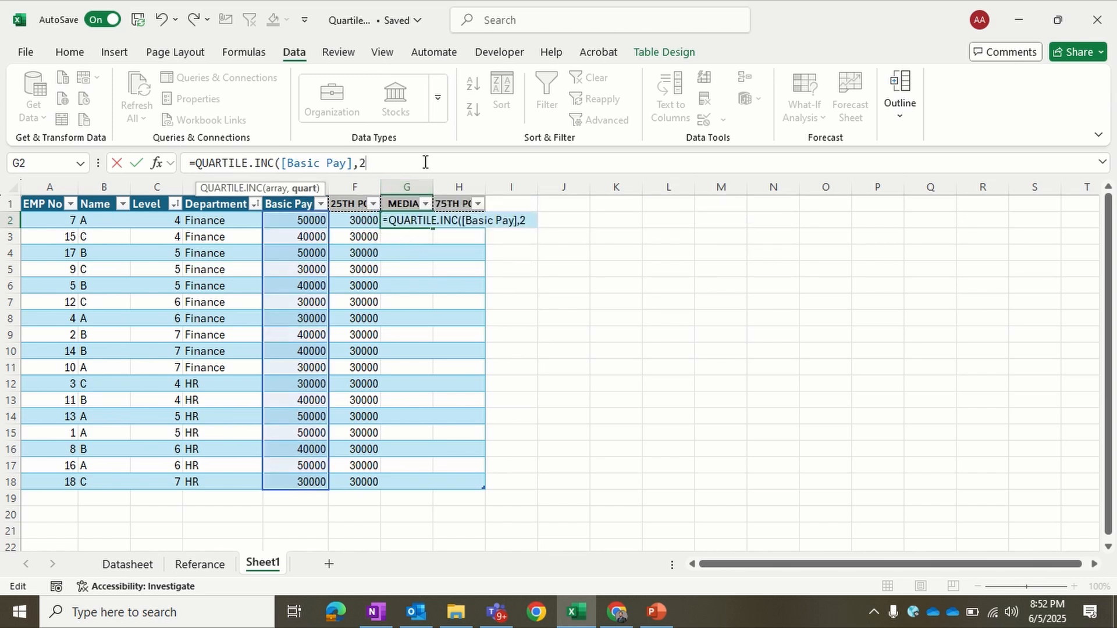
pyautogui.write(')')
pyautogui.press('Return')
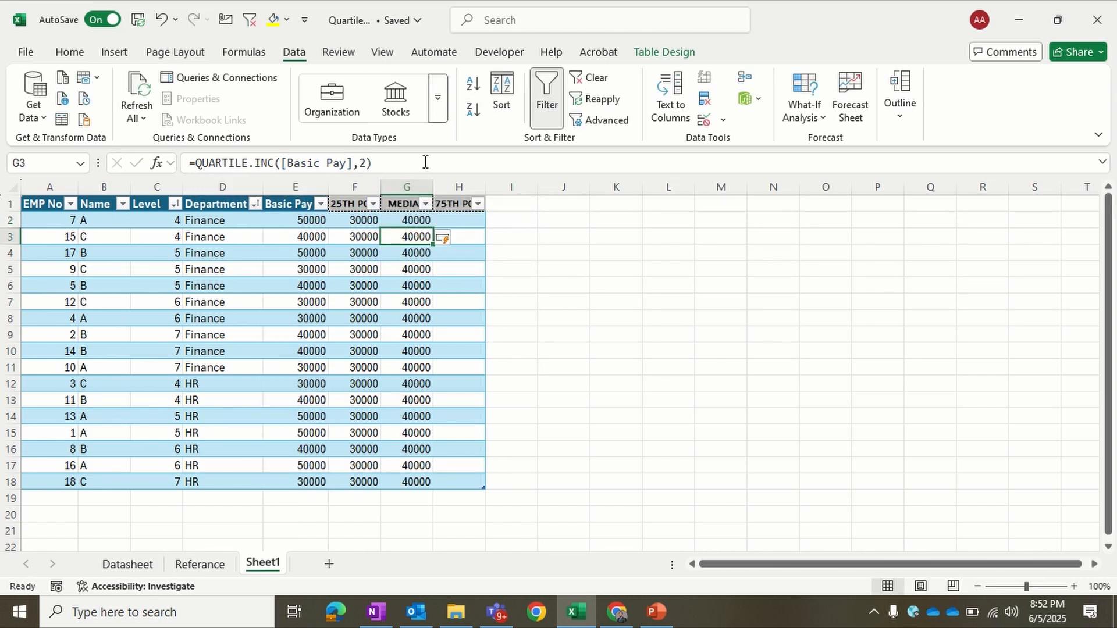
# Step: Fill the 75th percentile column from H2 with =QUARTILE.INC([Basic Pay],3), the third quartile of the Basic Pay column
pyautogui.click(454, 218)
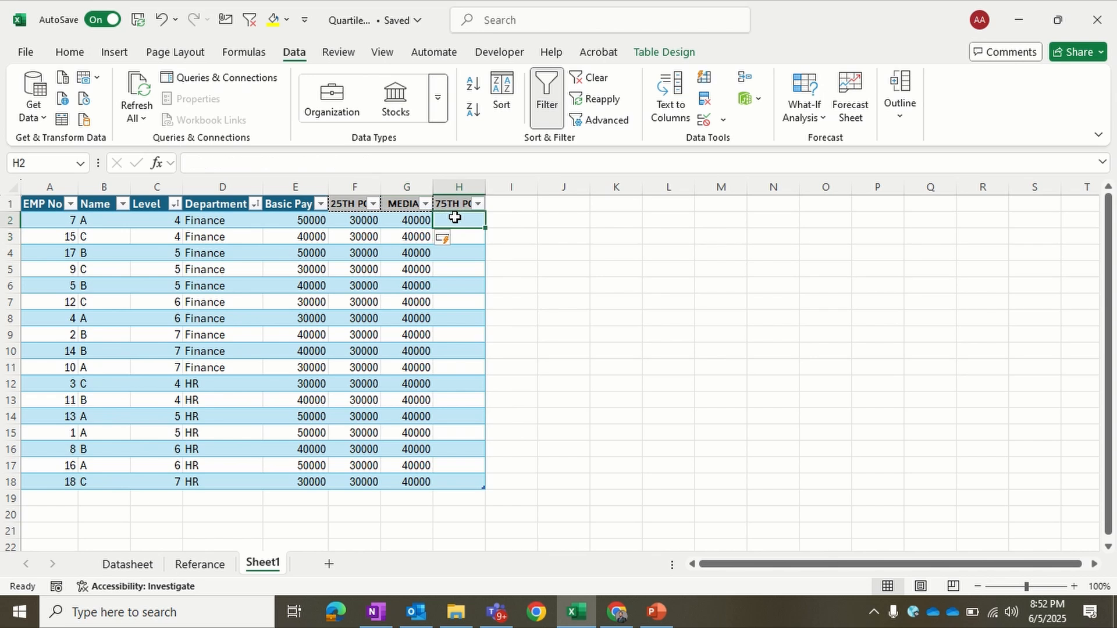
pyautogui.write('=')
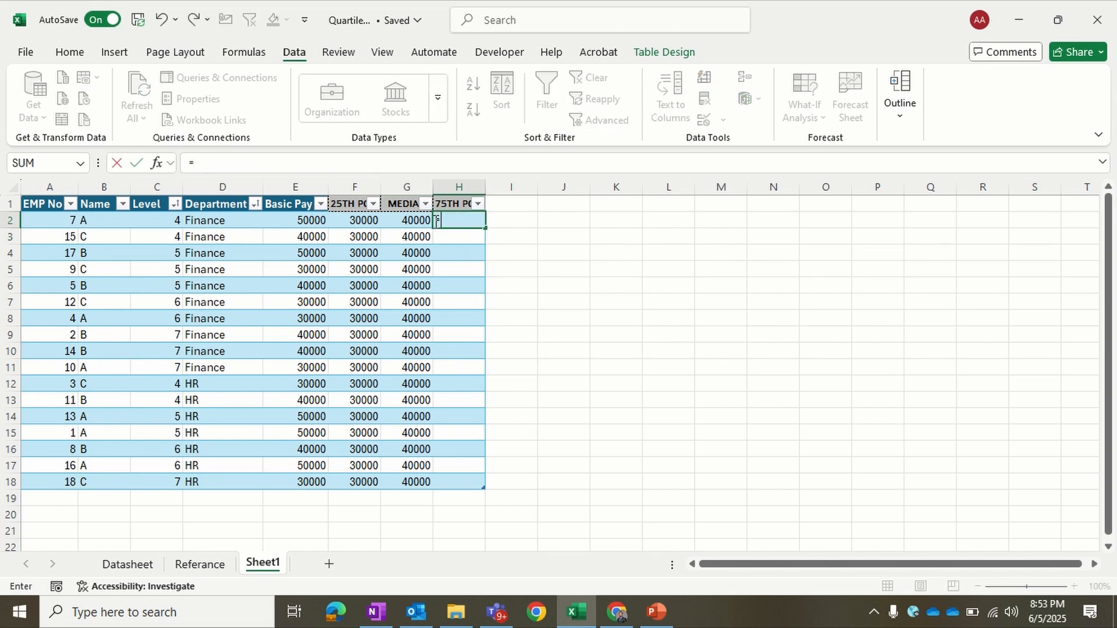
pyautogui.write('quar')
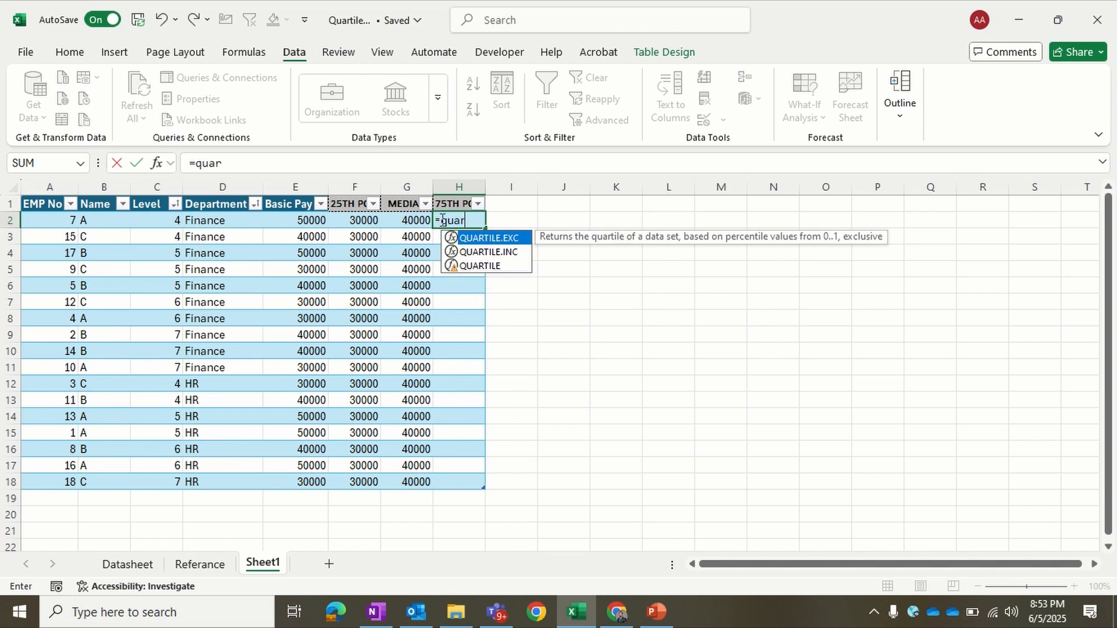
pyautogui.doubleClick(473, 251)
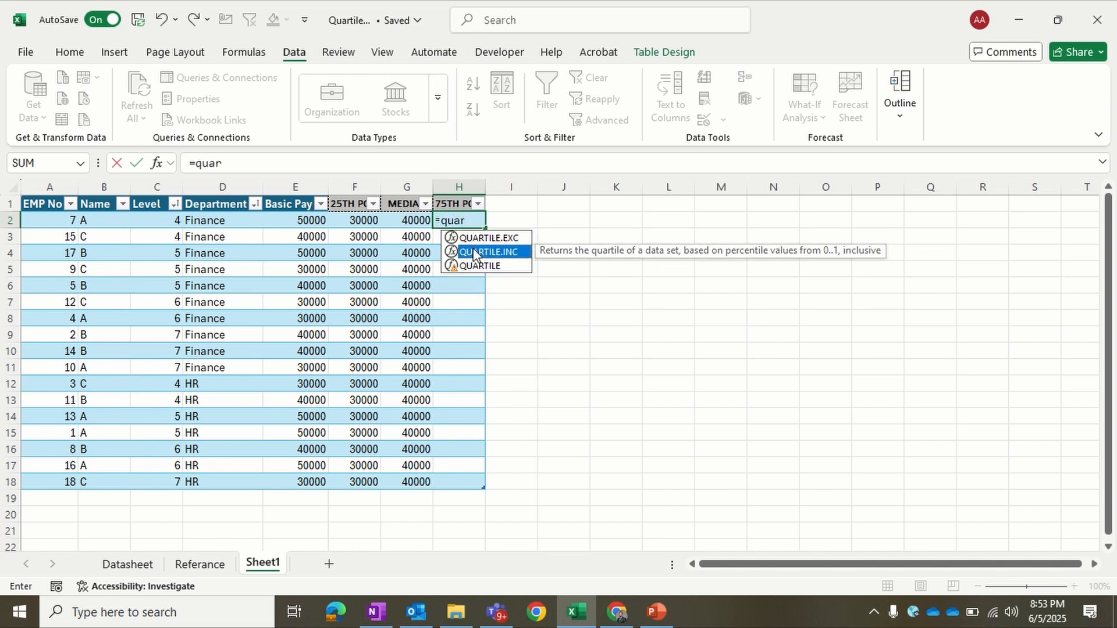
pyautogui.moveTo(318, 219); pyautogui.dragTo(320, 481)
pyautogui.click(357, 167)
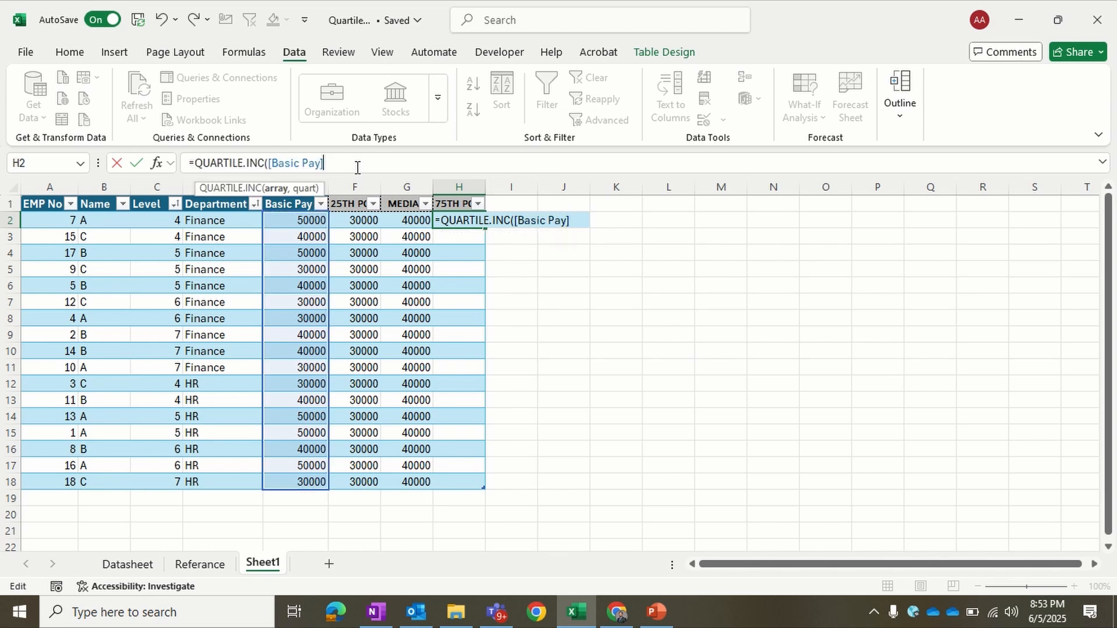
pyautogui.write(',3')
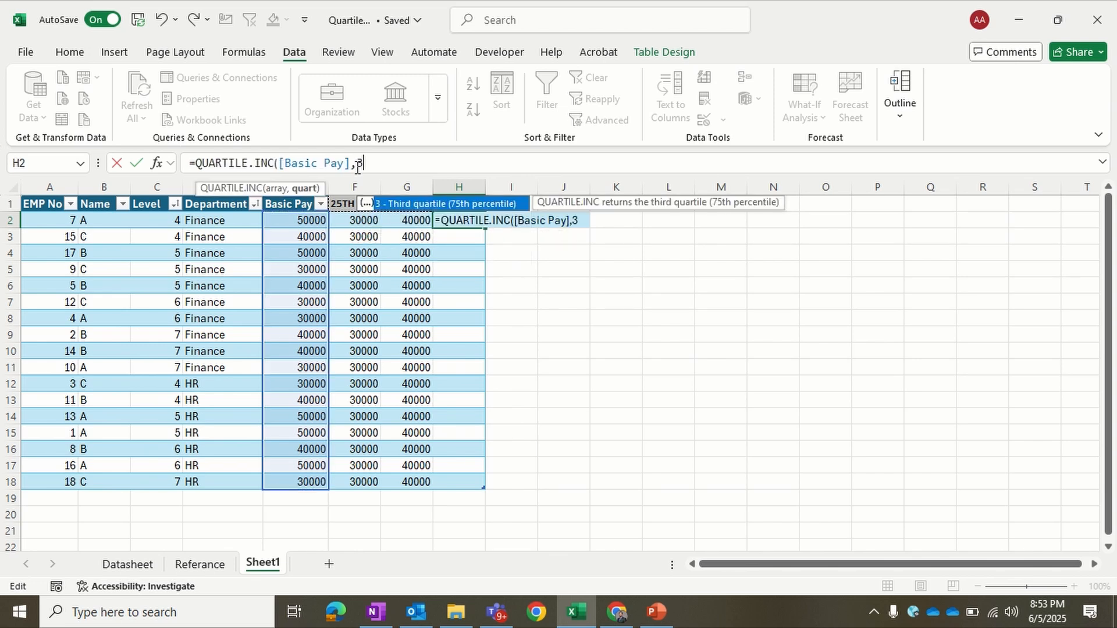
pyautogui.write(')')
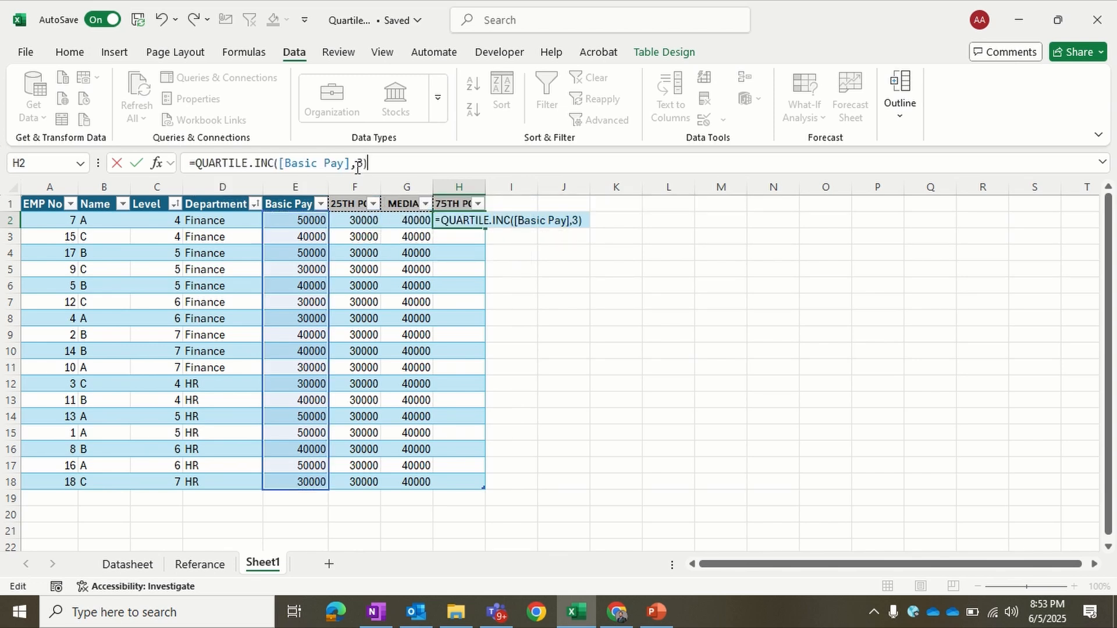
pyautogui.press('Return')
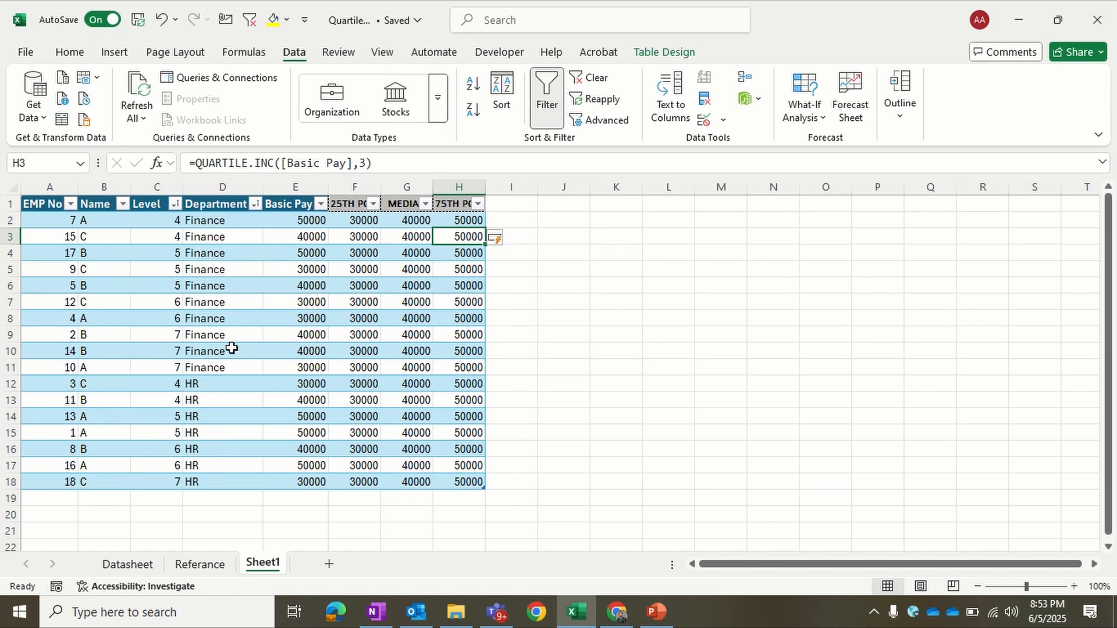
pyautogui.moveTo(170, 219); pyautogui.dragTo(167, 237)
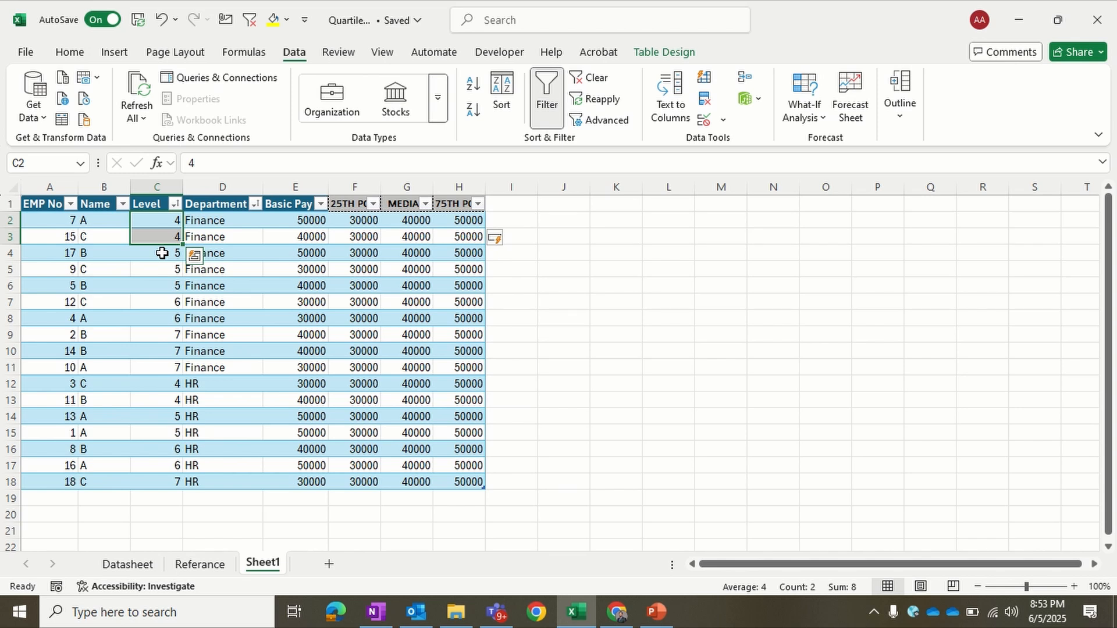
# Step: Wrap the [Basic Pay] array of the 25th percentile formula in F2 in a FILTER function with its own closing parenthesis
pyautogui.click(678, 265)
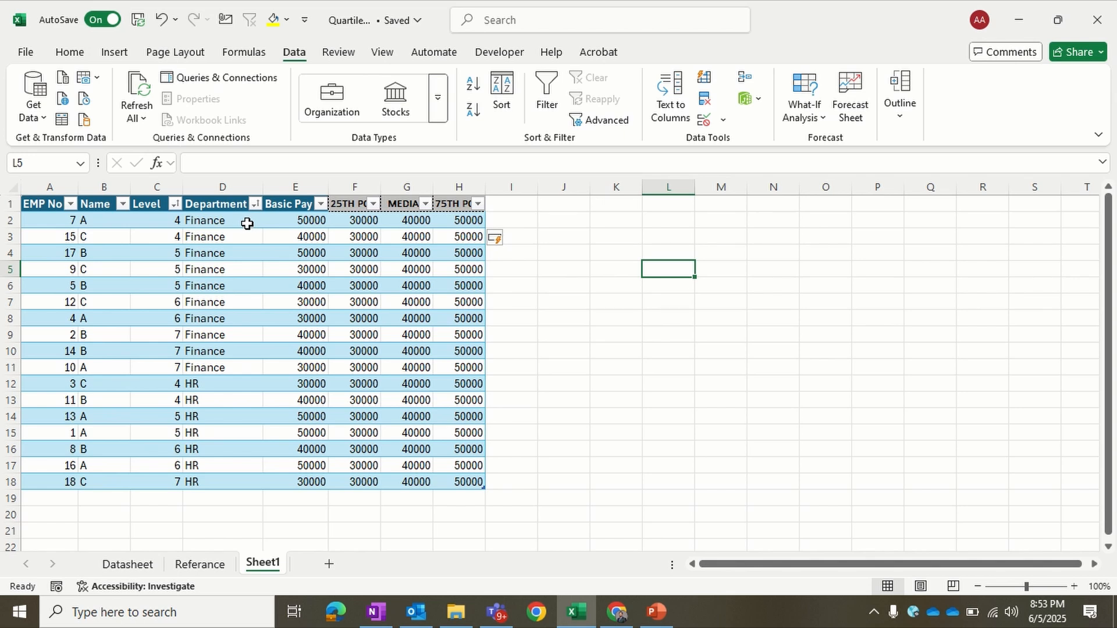
pyautogui.click(306, 221)
pyautogui.click(355, 226)
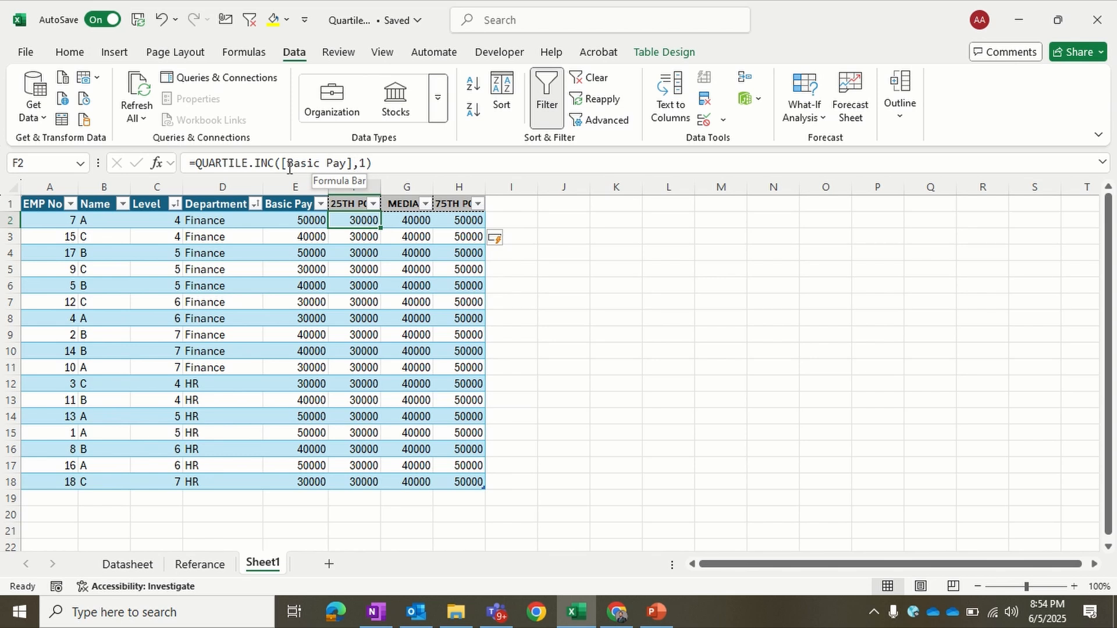
pyautogui.click(284, 165)
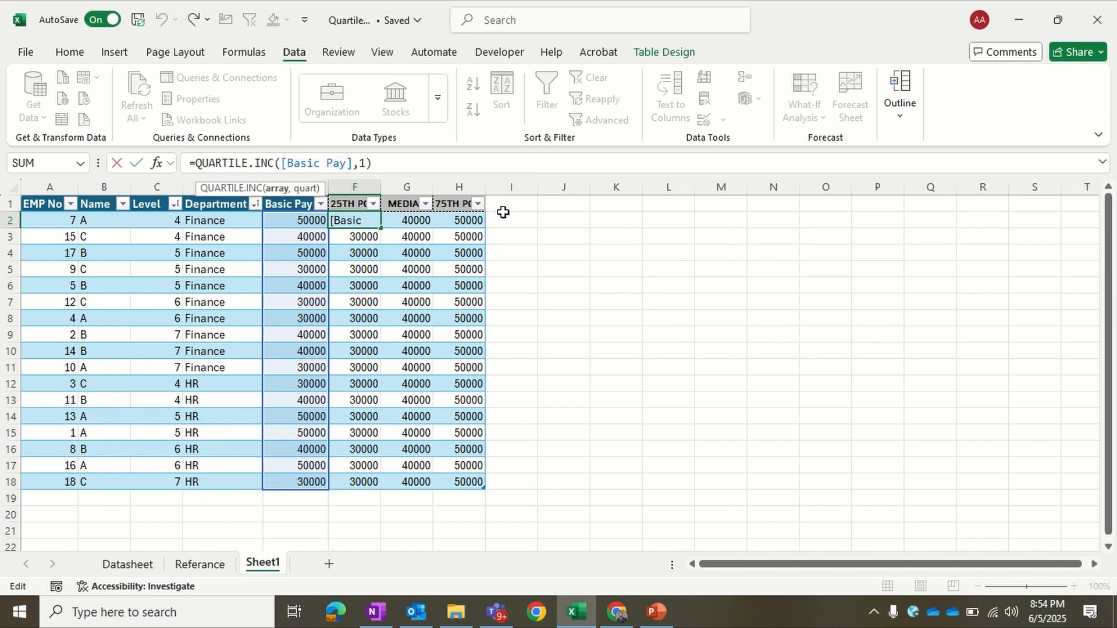
pyautogui.write('Fi')
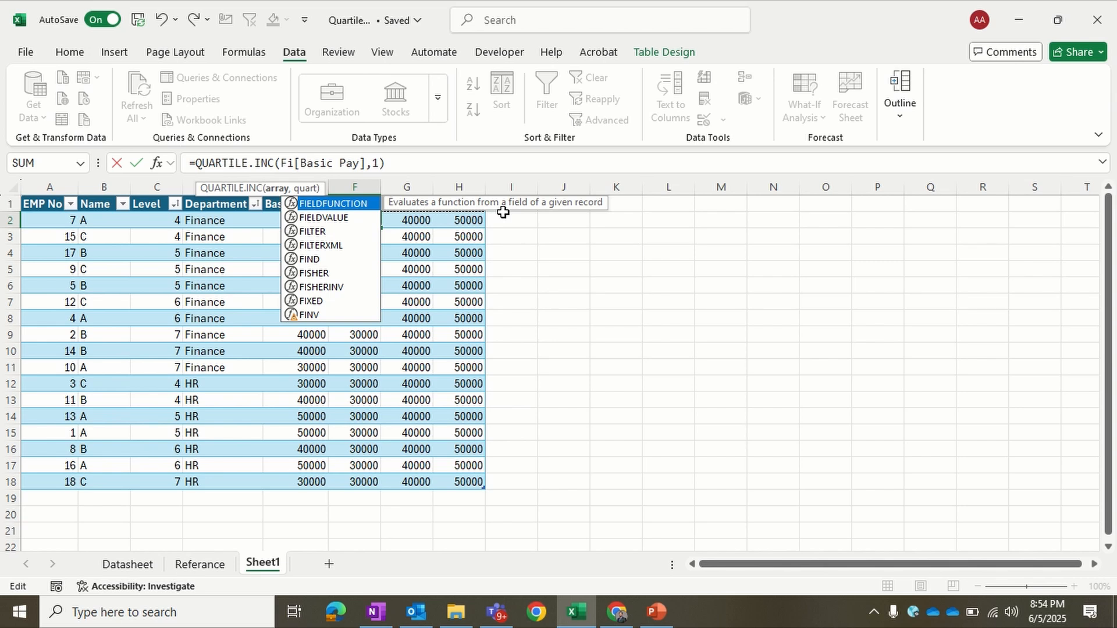
pyautogui.write('l')
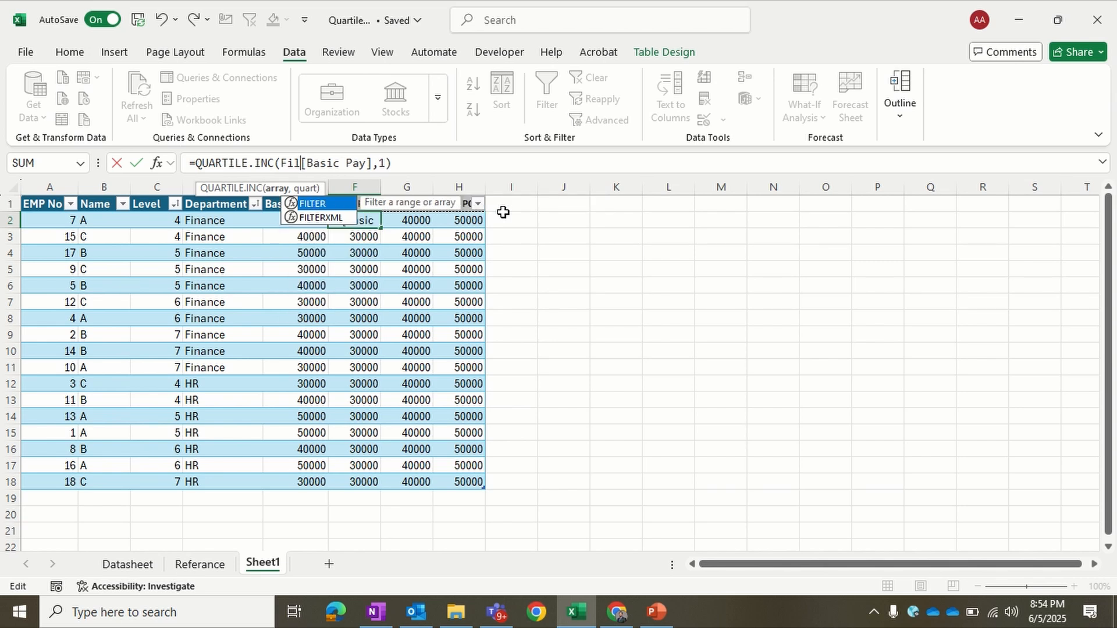
pyautogui.doubleClick(340, 205)
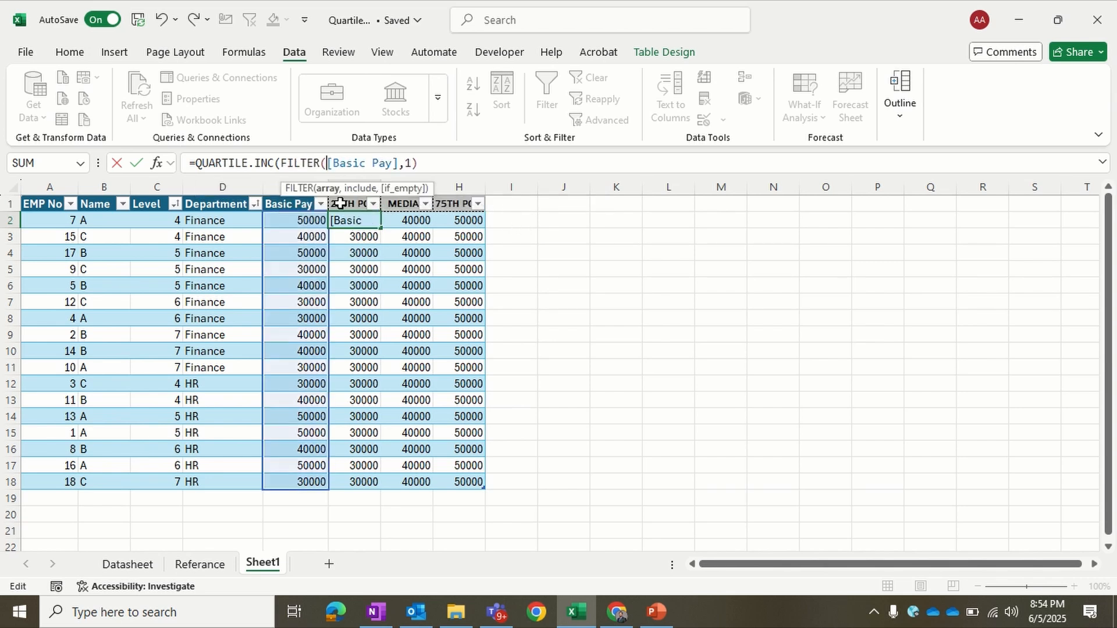
pyautogui.click(399, 164)
pyautogui.write(')')
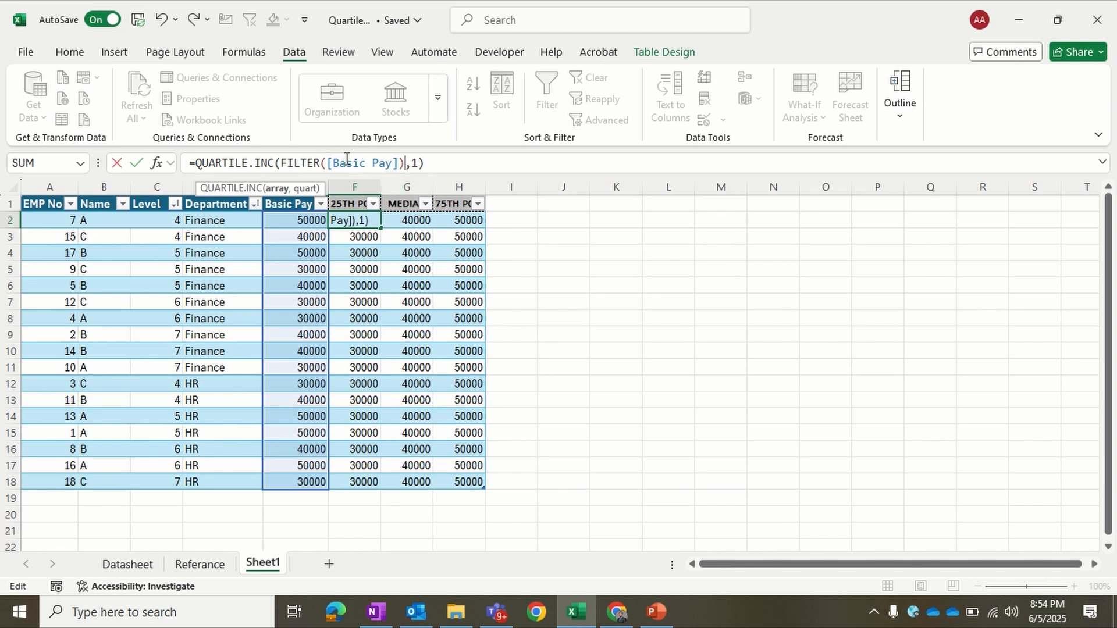
pyautogui.click(399, 169)
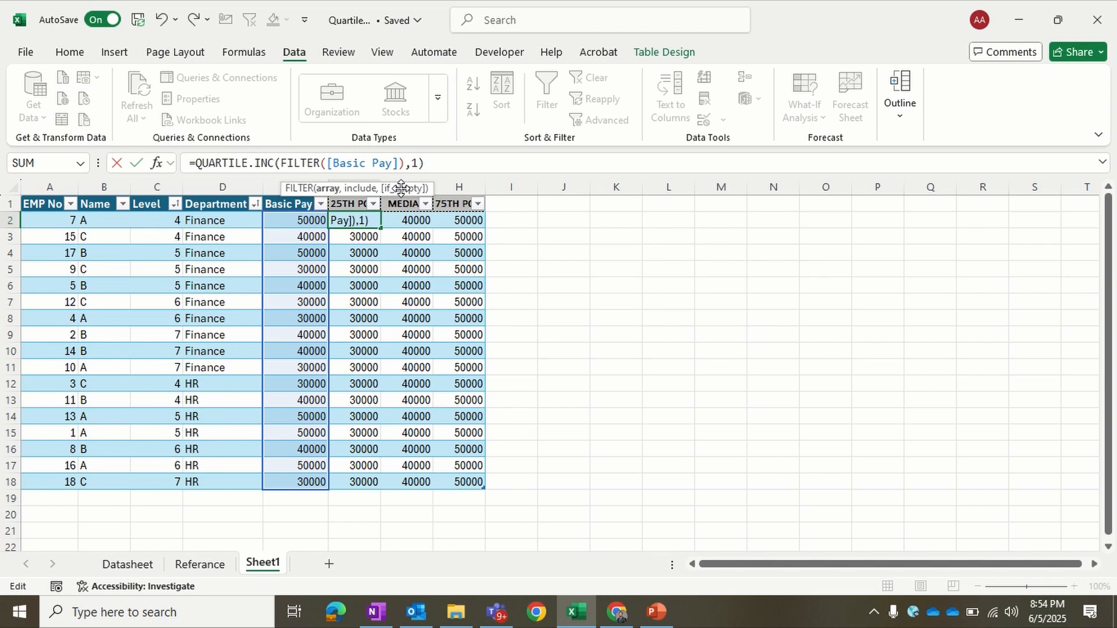
pyautogui.write(',')
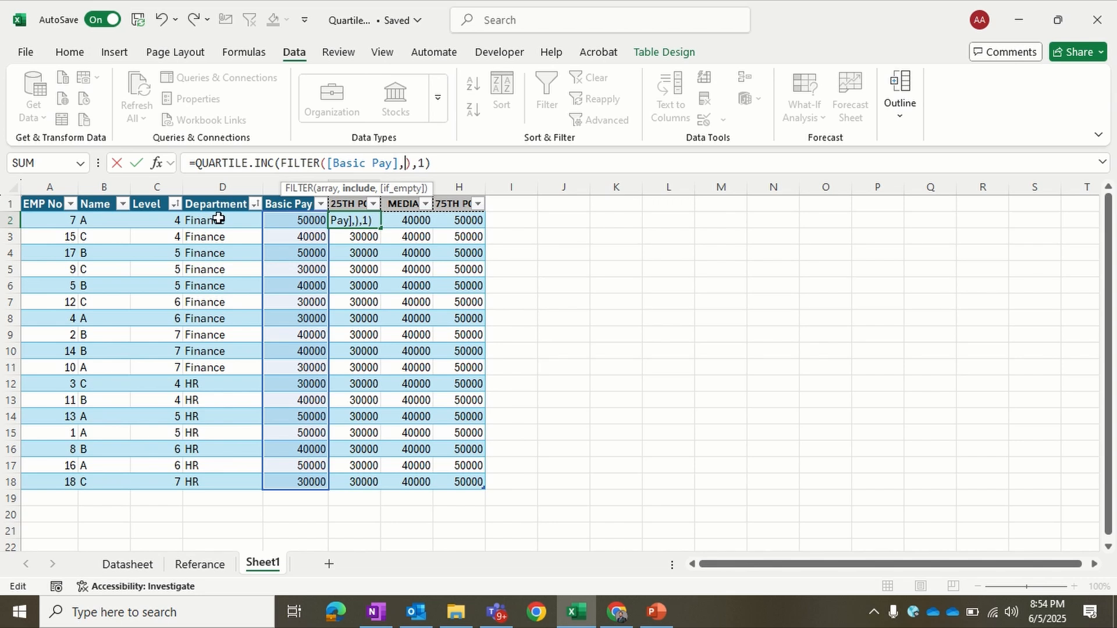
pyautogui.moveTo(218, 220); pyautogui.dragTo(224, 481)
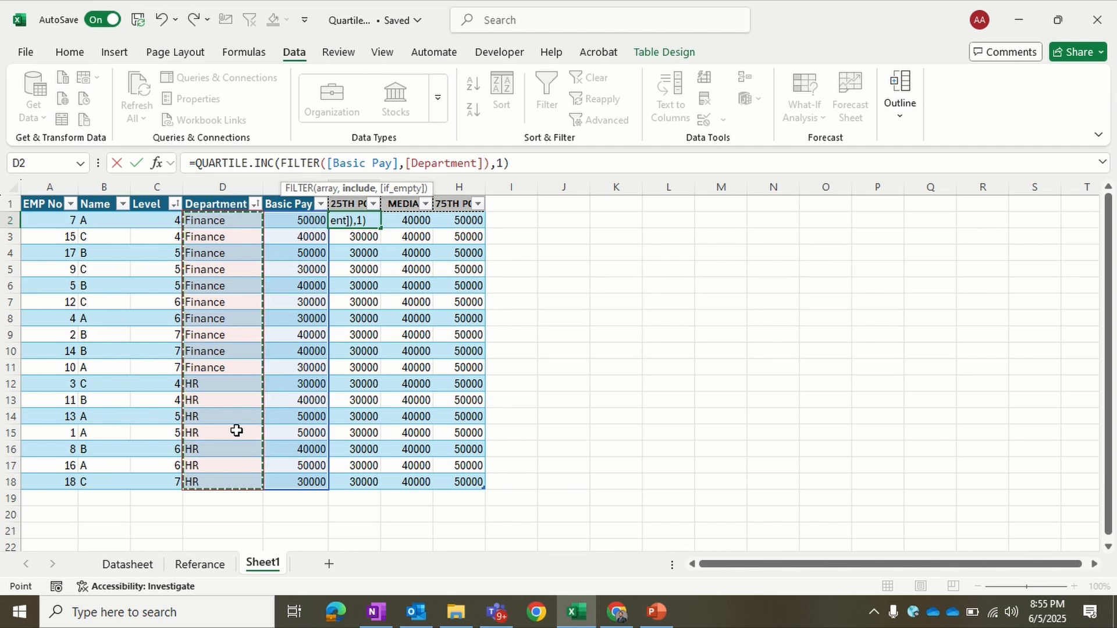
pyautogui.write('=')
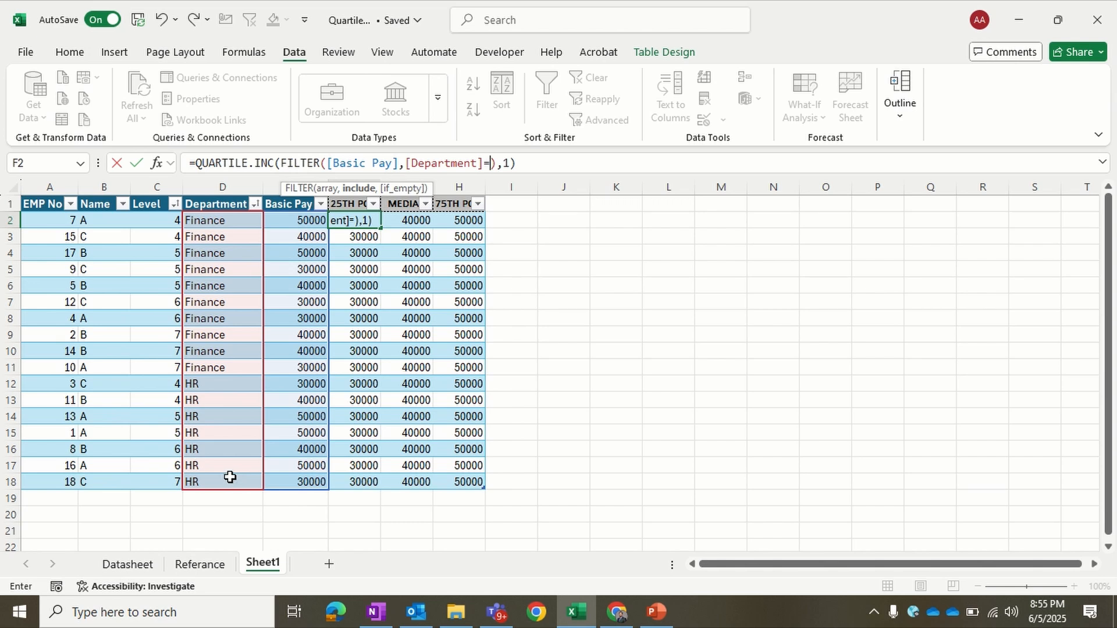
pyautogui.click(228, 220)
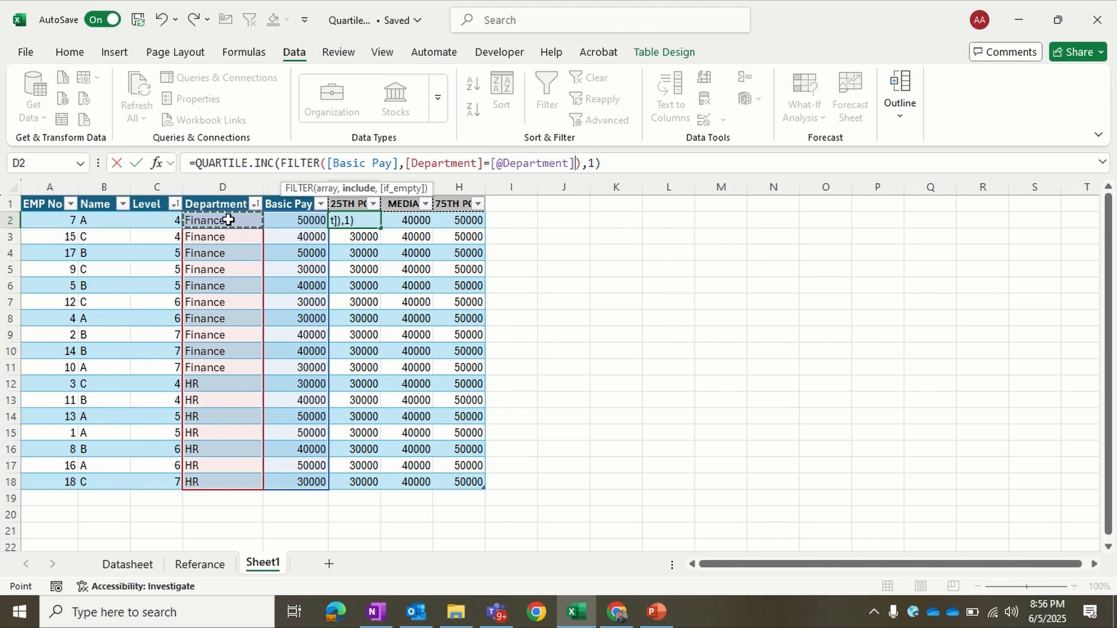
pyautogui.press('Return')
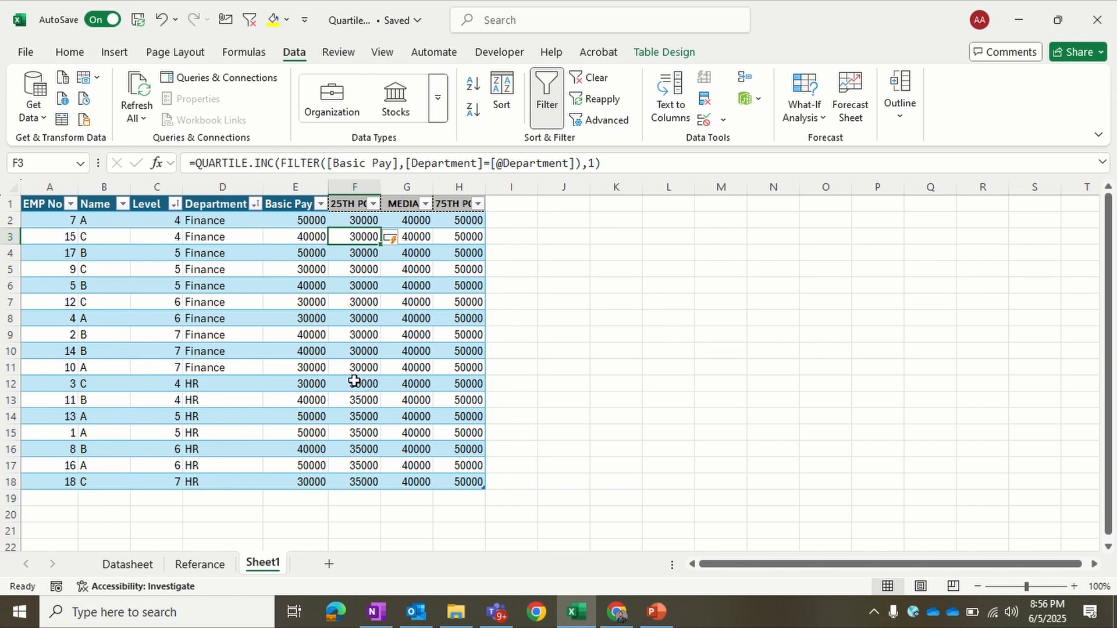
pyautogui.click(372, 219)
pyautogui.click(403, 224)
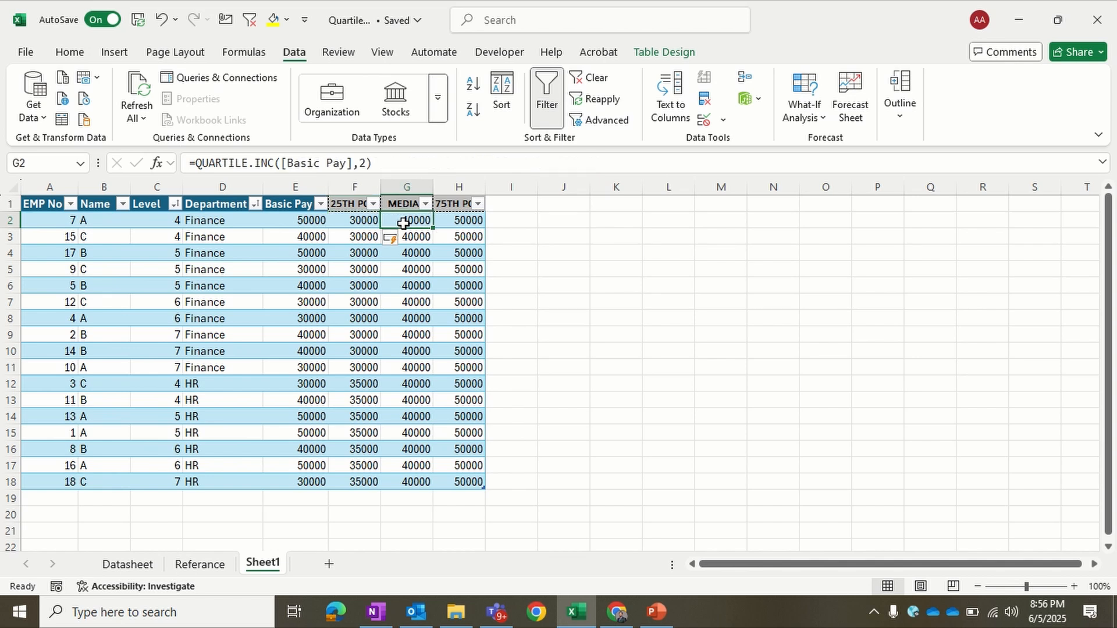
pyautogui.click(369, 220)
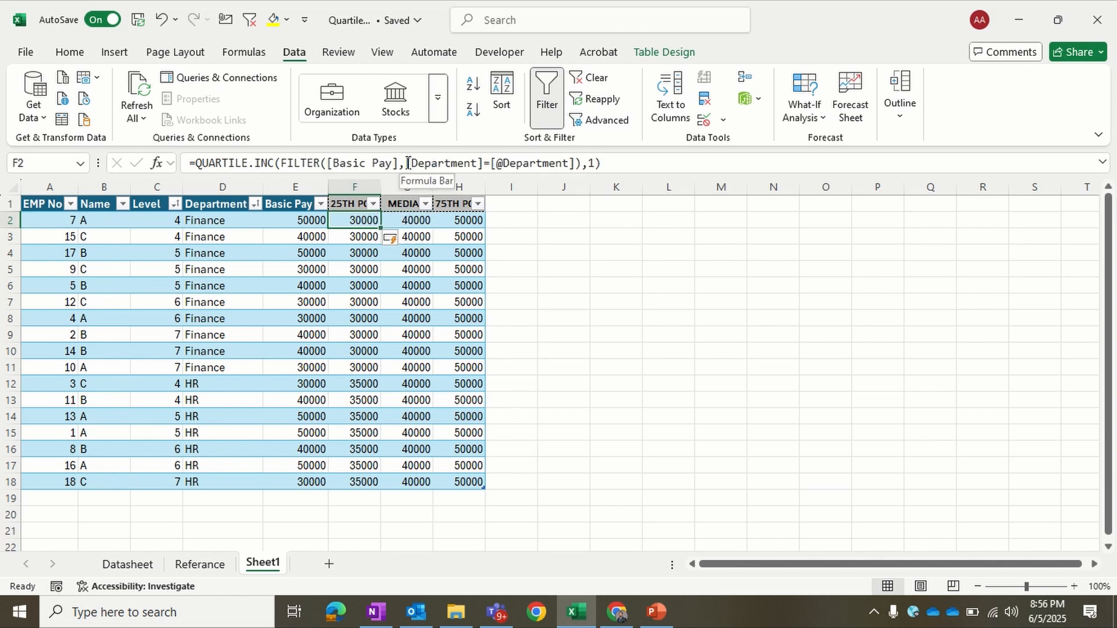
pyautogui.moveTo(407, 163); pyautogui.dragTo(584, 164)
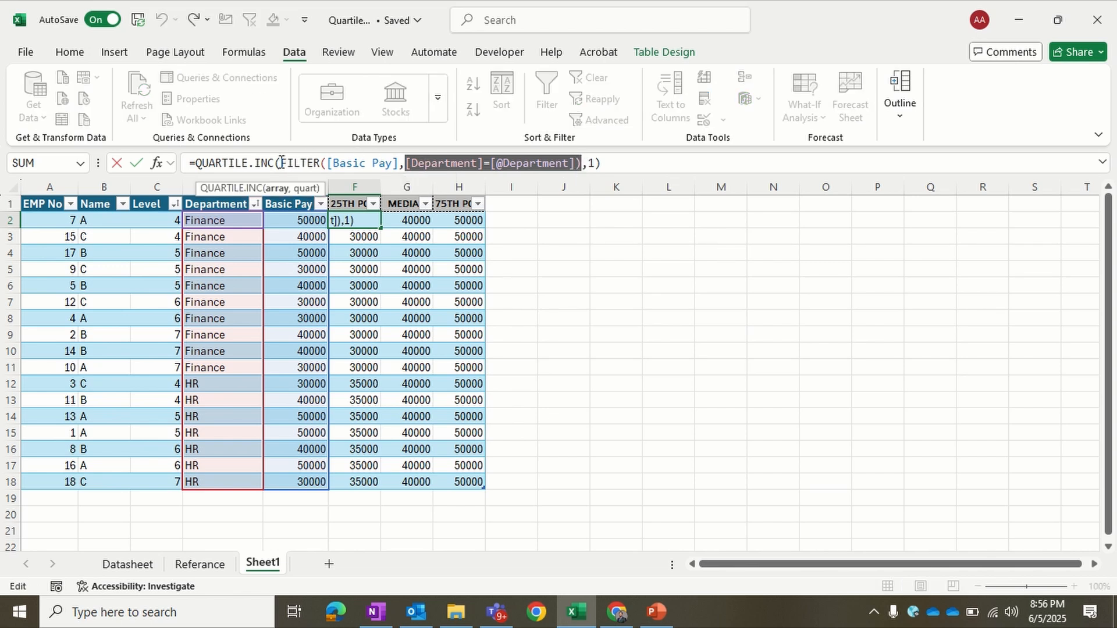
pyautogui.moveTo(281, 163); pyautogui.dragTo(585, 166)
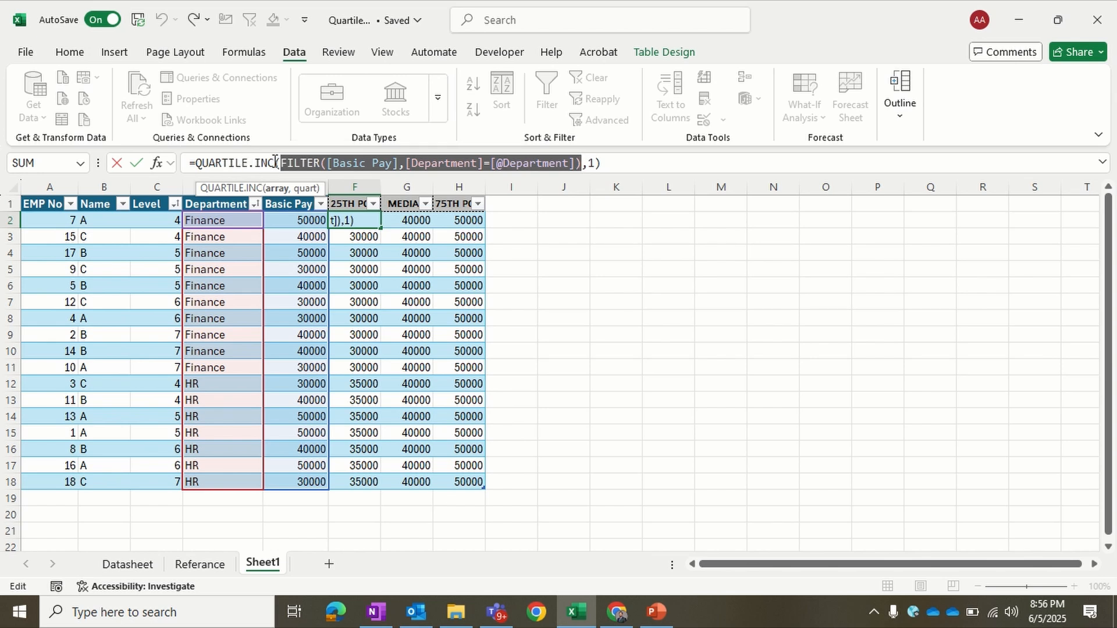
pyautogui.press('Escape')
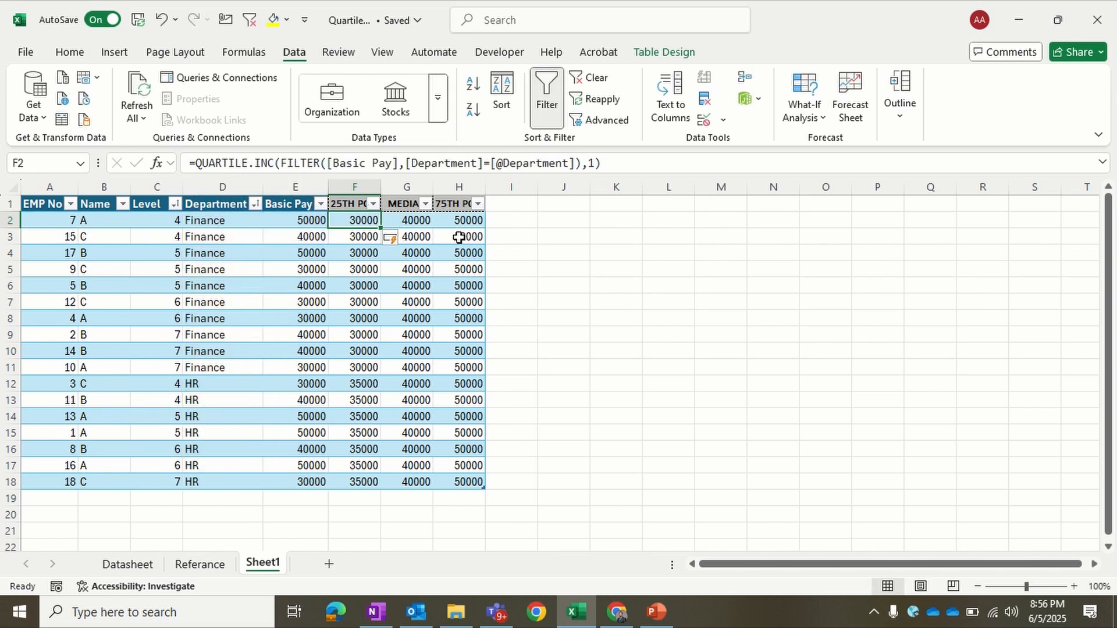
# Step: Replace the [Basic Pay] array in the median formula in G2 with the copied department FILTER expression, keeping quartile 2
pyautogui.click(420, 224)
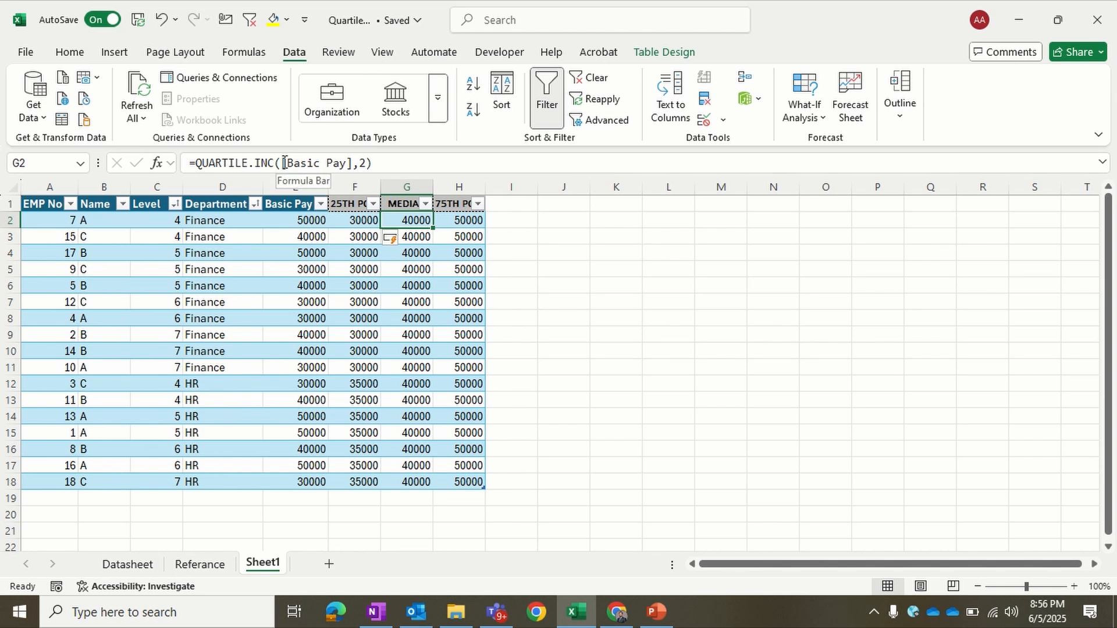
pyautogui.moveTo(283, 164); pyautogui.dragTo(353, 166)
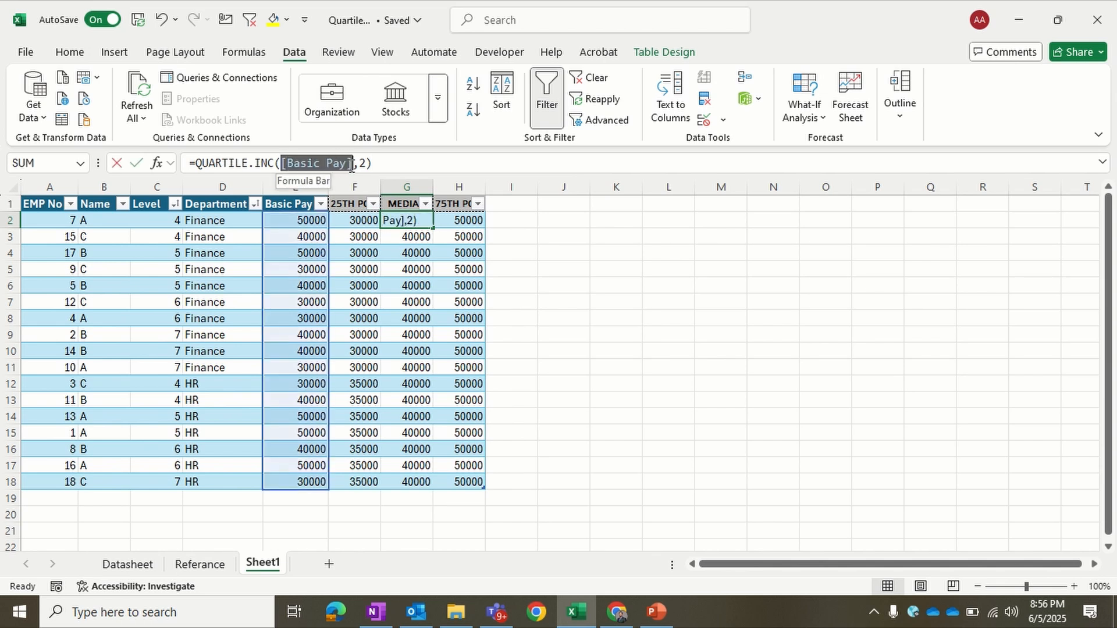
pyautogui.hotkey('ctrl', 'v')
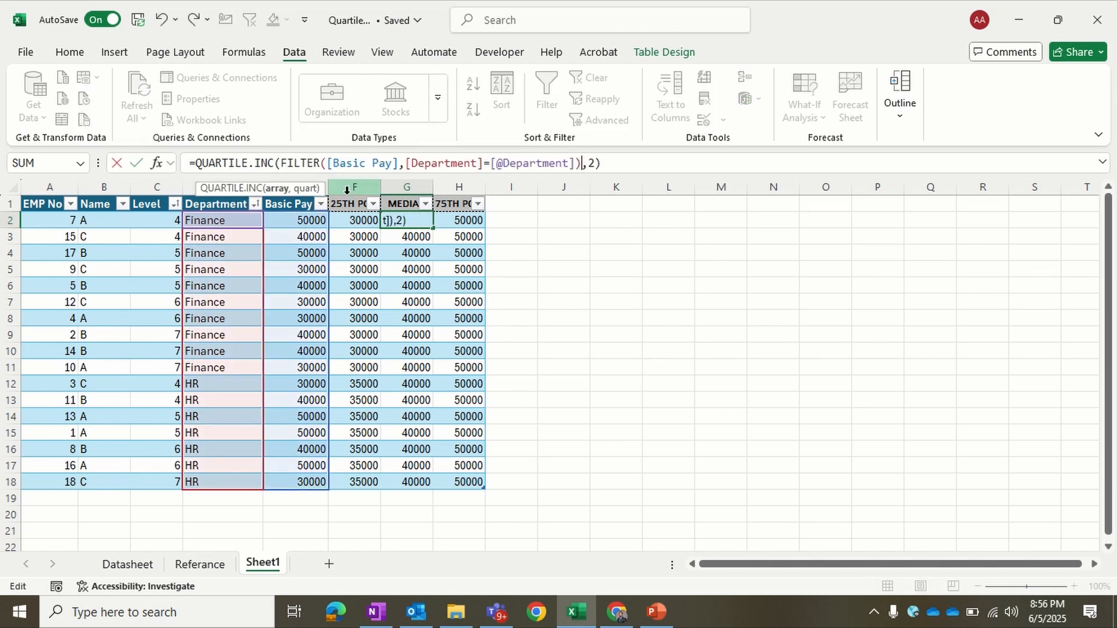
pyautogui.press('Return')
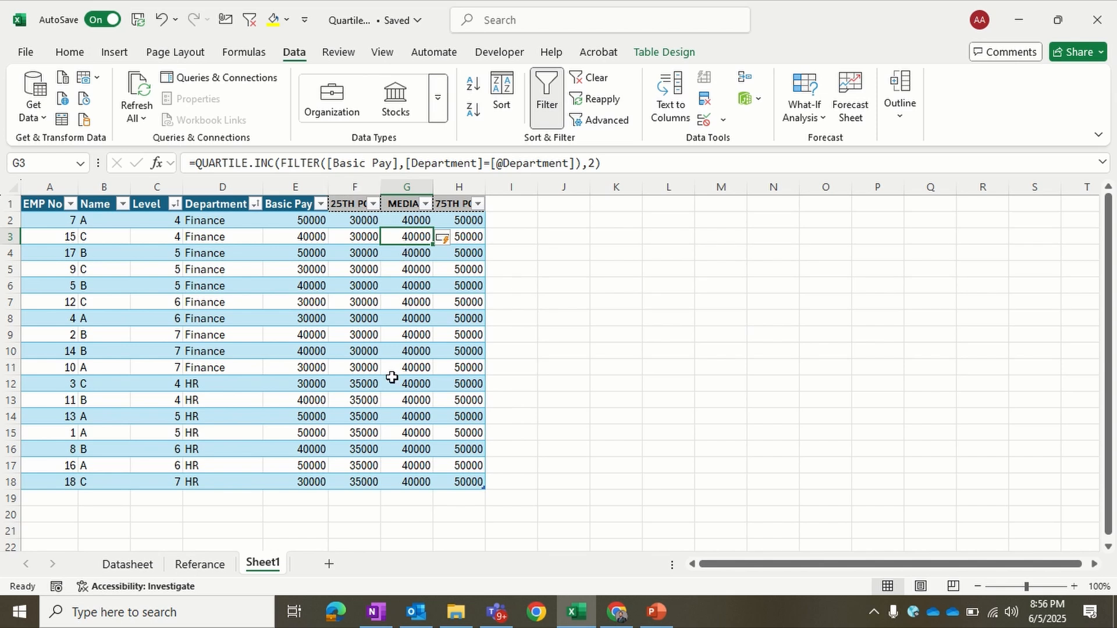
# Step: Replace the [Basic Pay] array in the 75th percentile formula in H2 with the copied department FILTER expression, keeping quartile 3
pyautogui.click(459, 225)
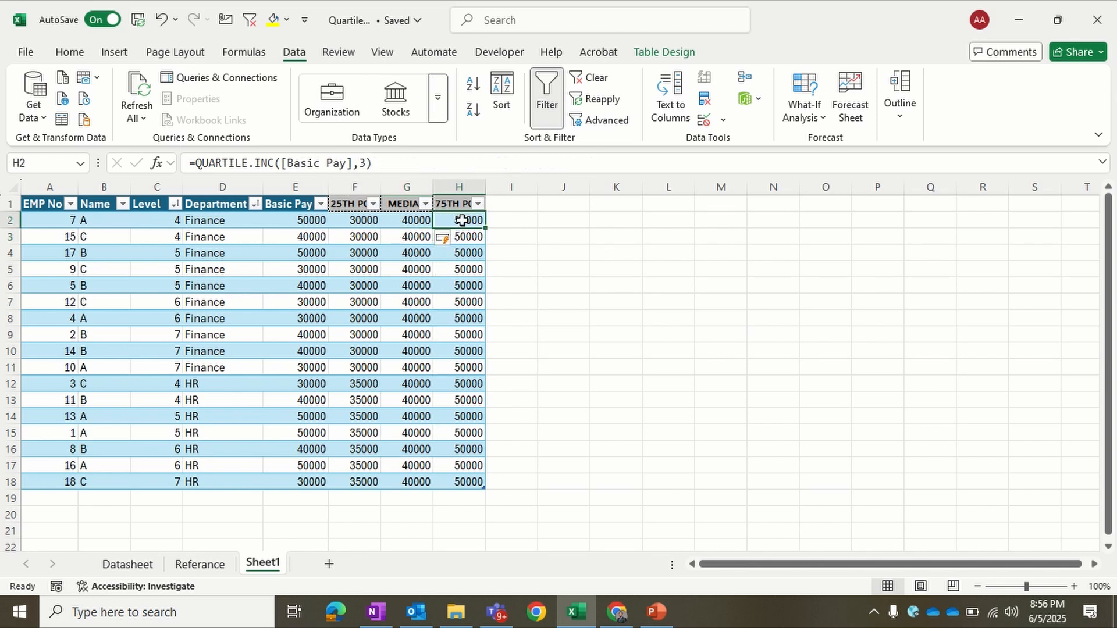
pyautogui.click(281, 163)
pyautogui.moveTo(281, 163); pyautogui.dragTo(352, 163)
pyautogui.hotkey('ctrl', 'v')
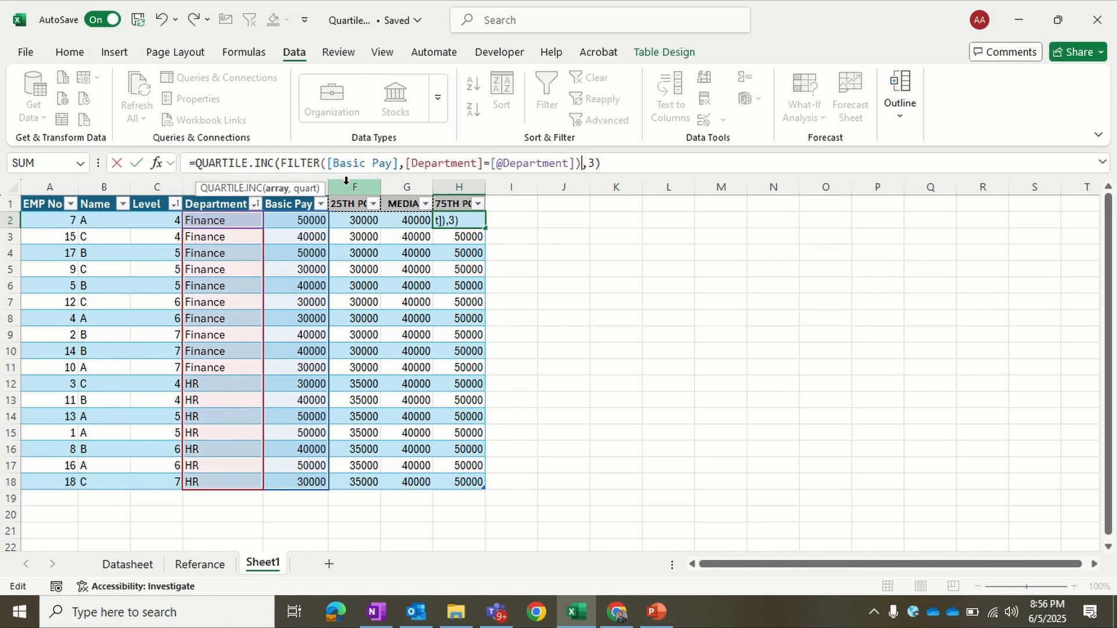
pyautogui.press('Return')
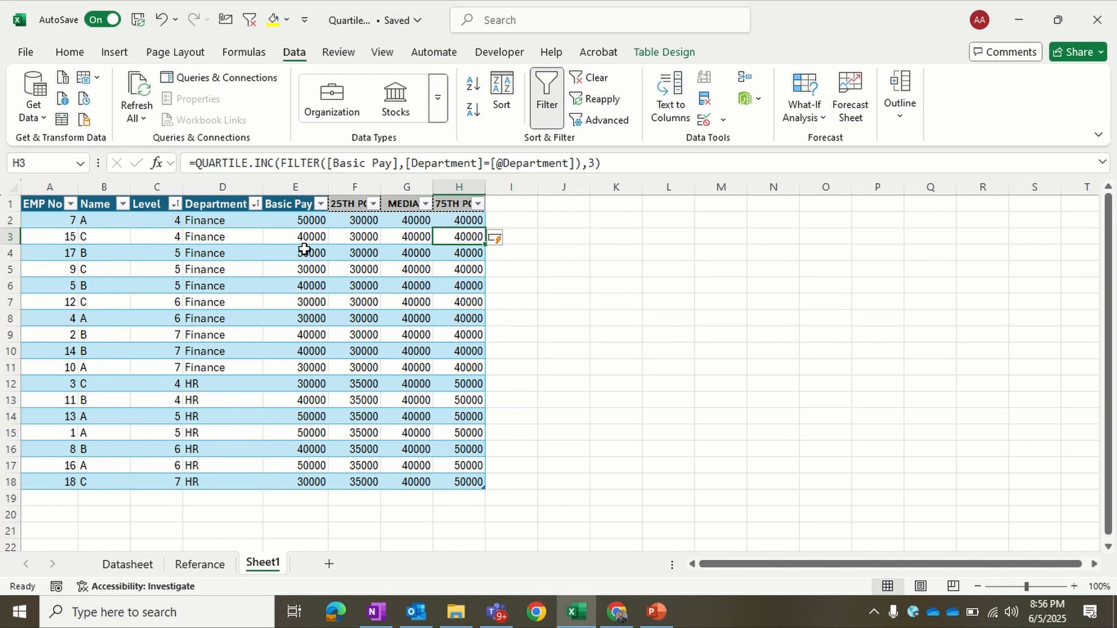
# Step: In F2's formula, enclose the department condition in parentheses and multiply it by an empty pair of parentheses
pyautogui.click(344, 222)
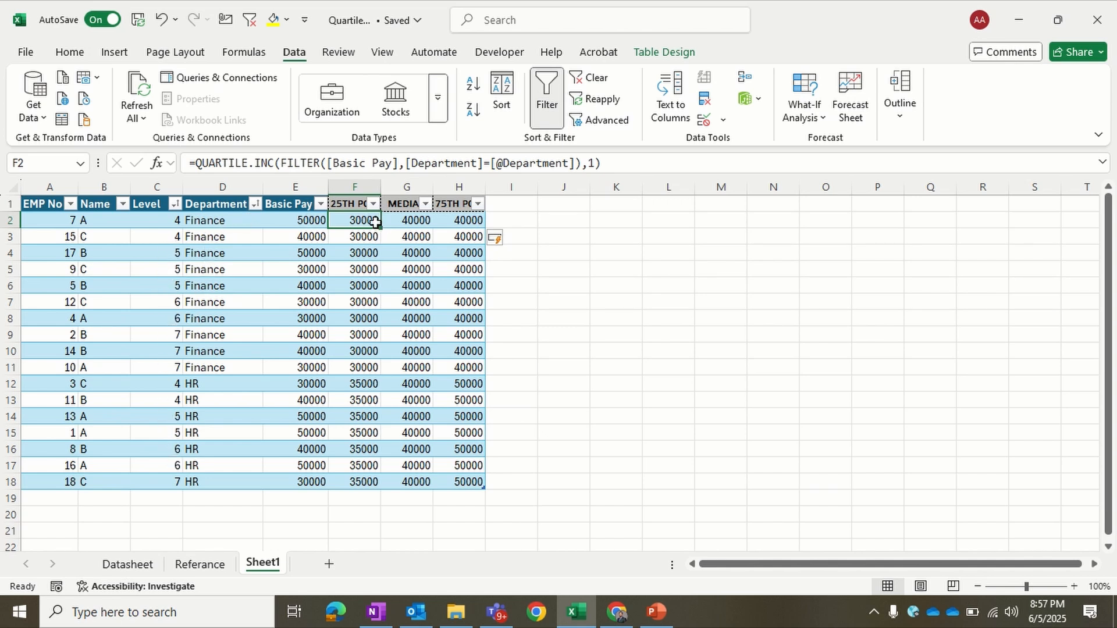
pyautogui.click(406, 163)
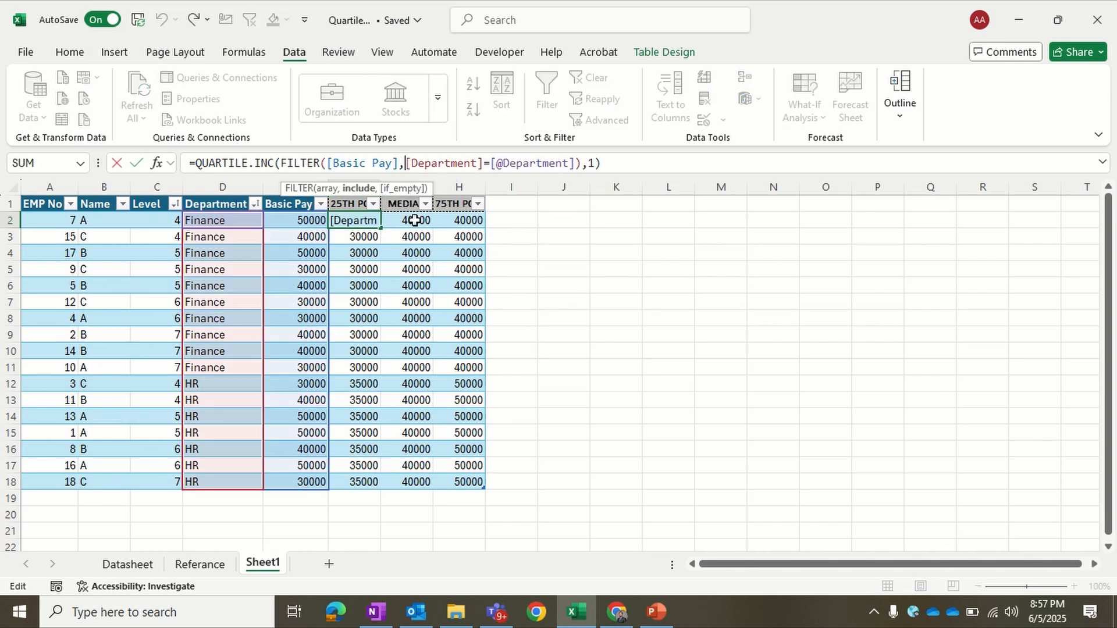
pyautogui.write('(')
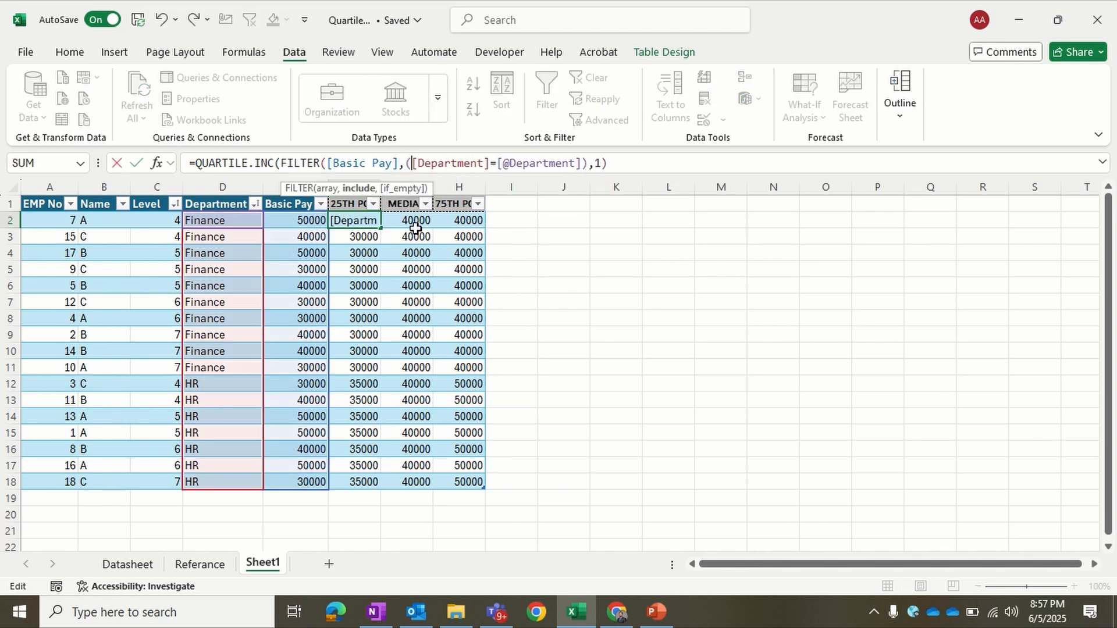
pyautogui.click(589, 163)
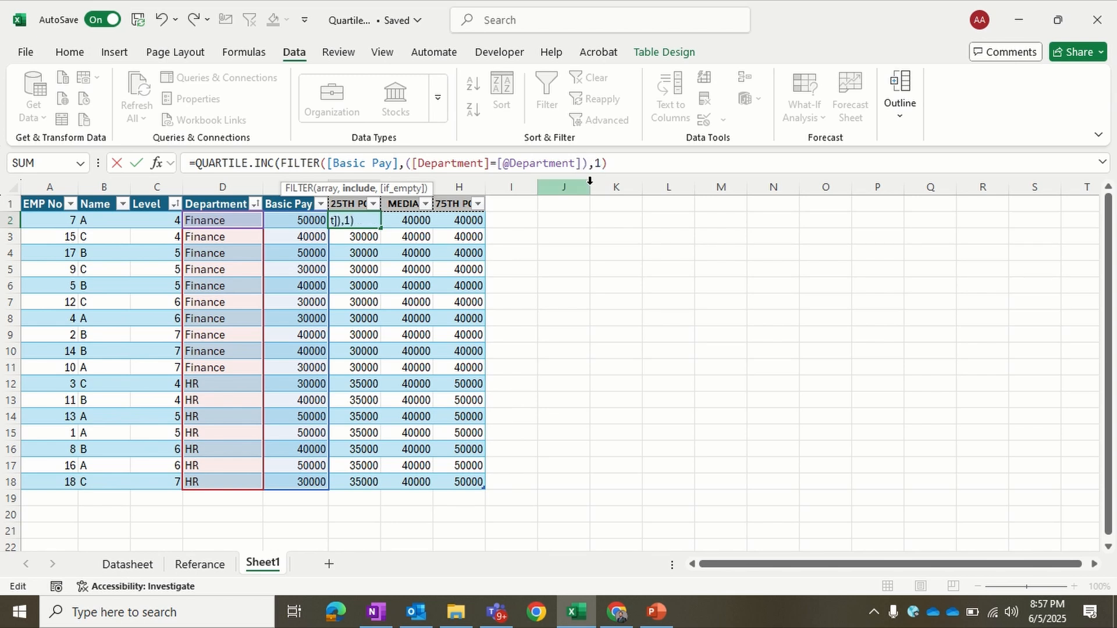
pyautogui.write(')*()')
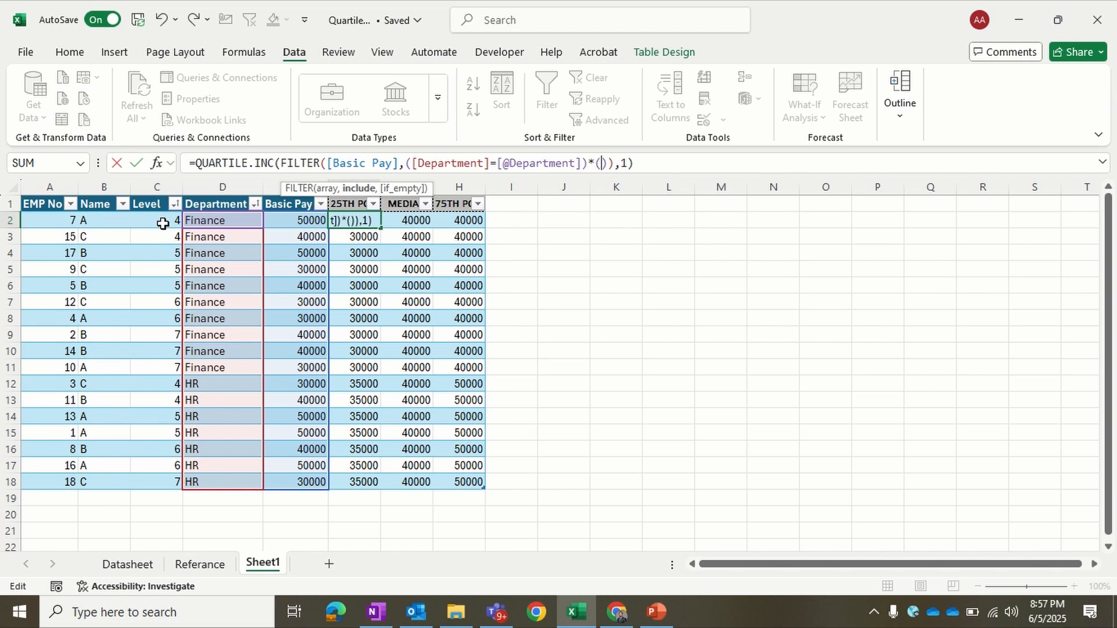
pyautogui.moveTo(163, 224); pyautogui.dragTo(170, 475)
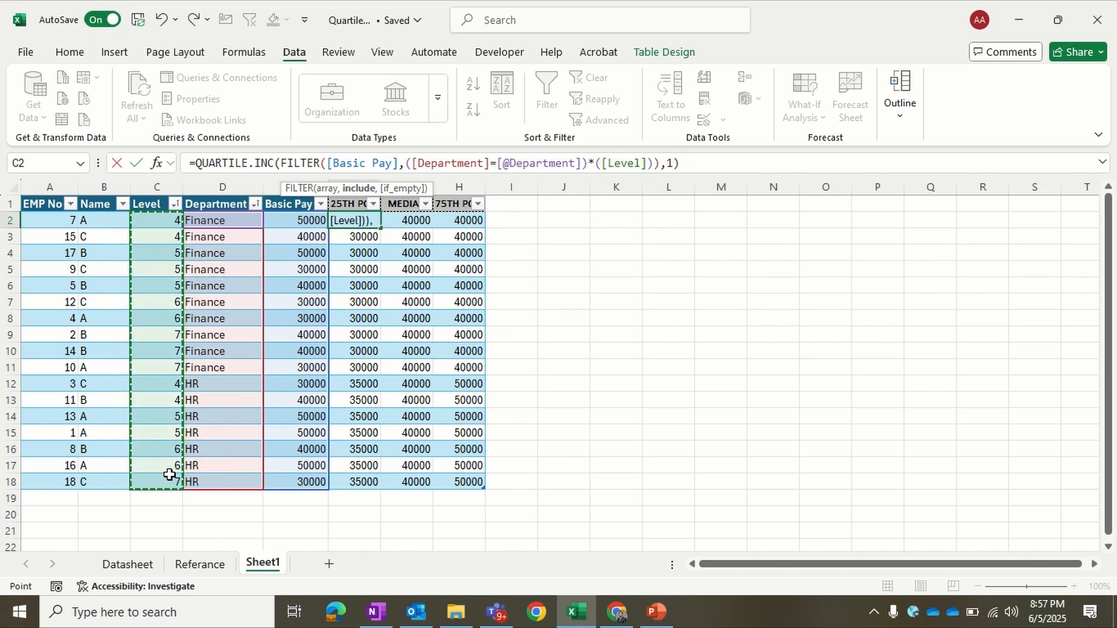
pyautogui.press('shift')
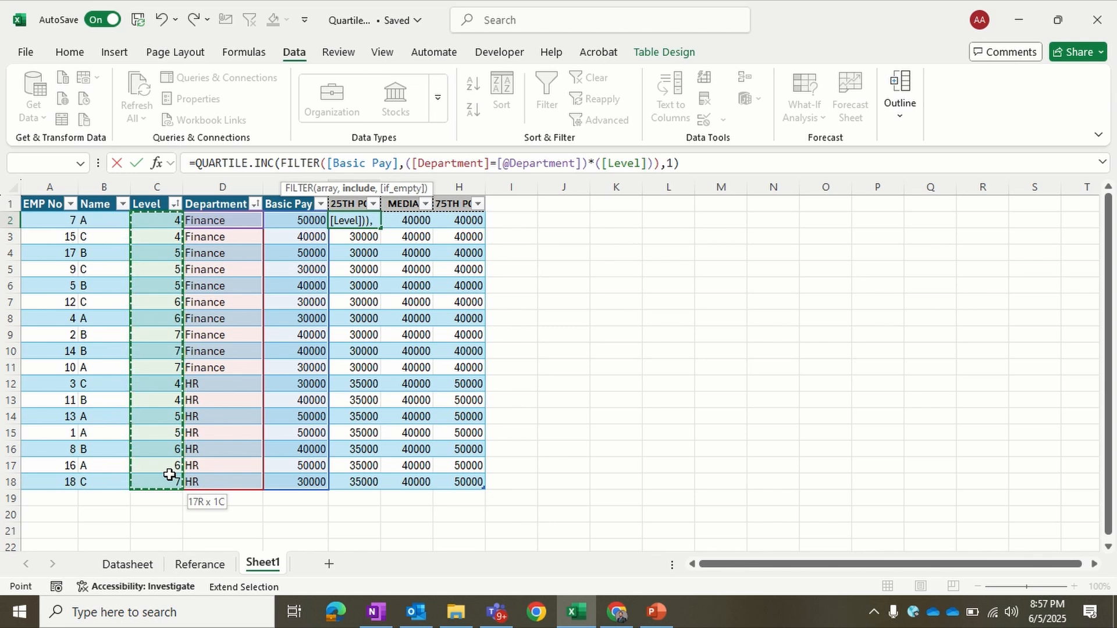
pyautogui.moveTo(159, 223); pyautogui.dragTo(153, 482)
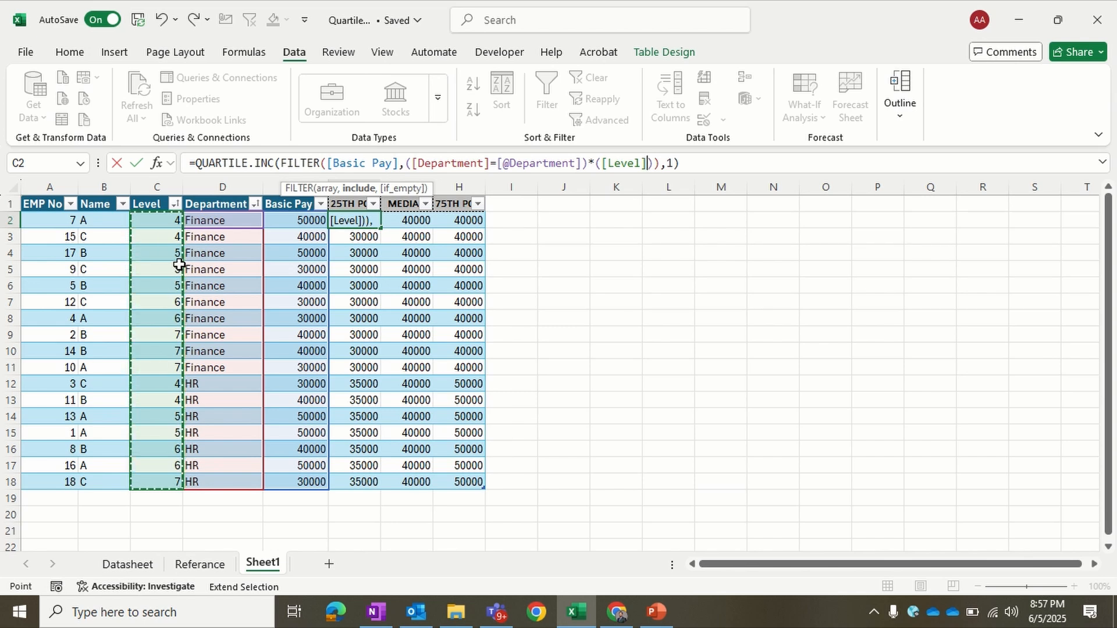
pyautogui.write('=')
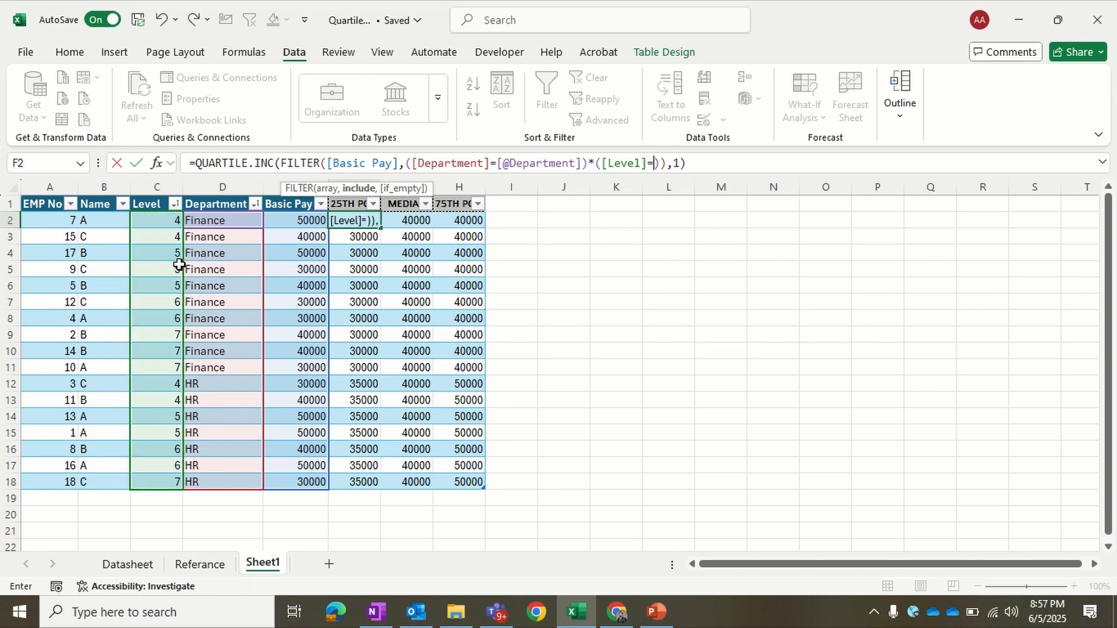
pyautogui.click(167, 223)
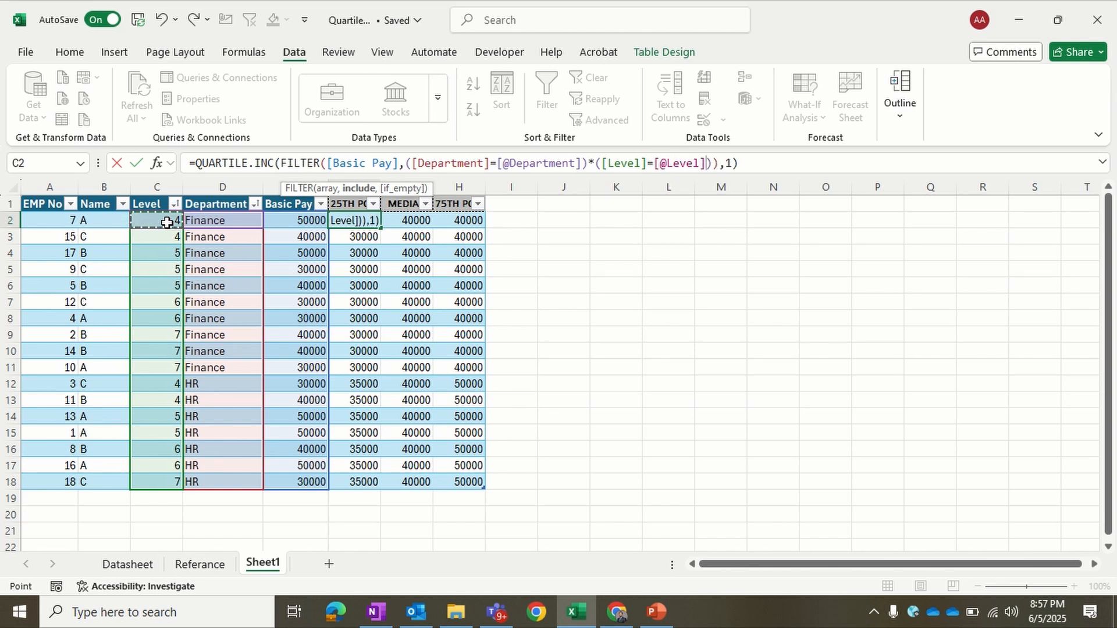
pyautogui.press('Return')
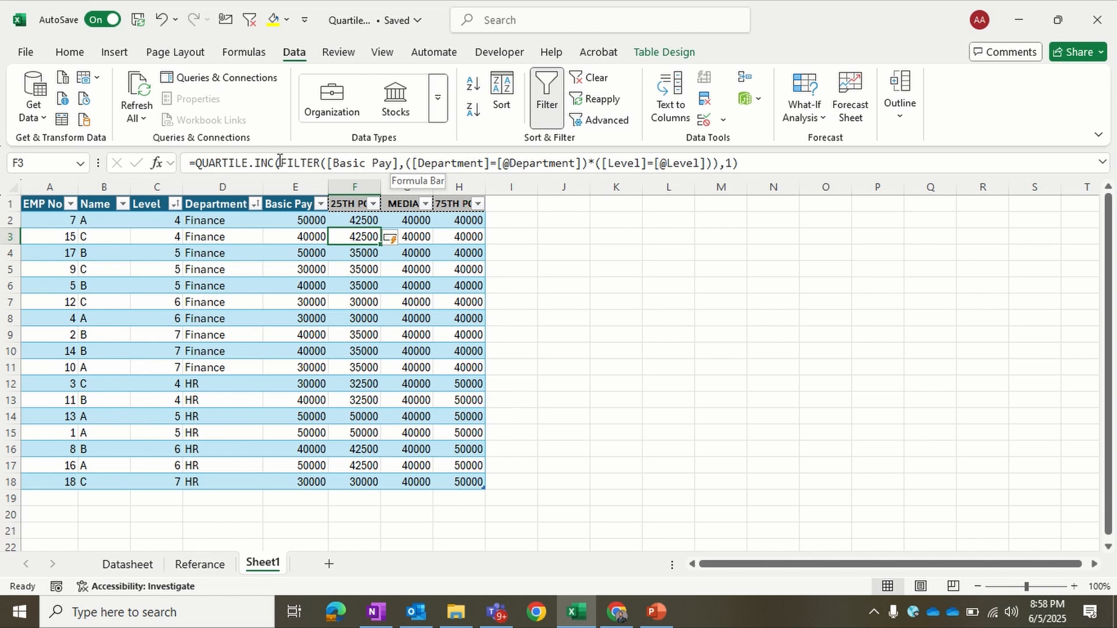
# Step: Copy the department-and-level FILTER expression from F3 and replace the department-only FILTER in G2's median formula with it, keeping quartile 2
pyautogui.moveTo(281, 162); pyautogui.dragTo(721, 169)
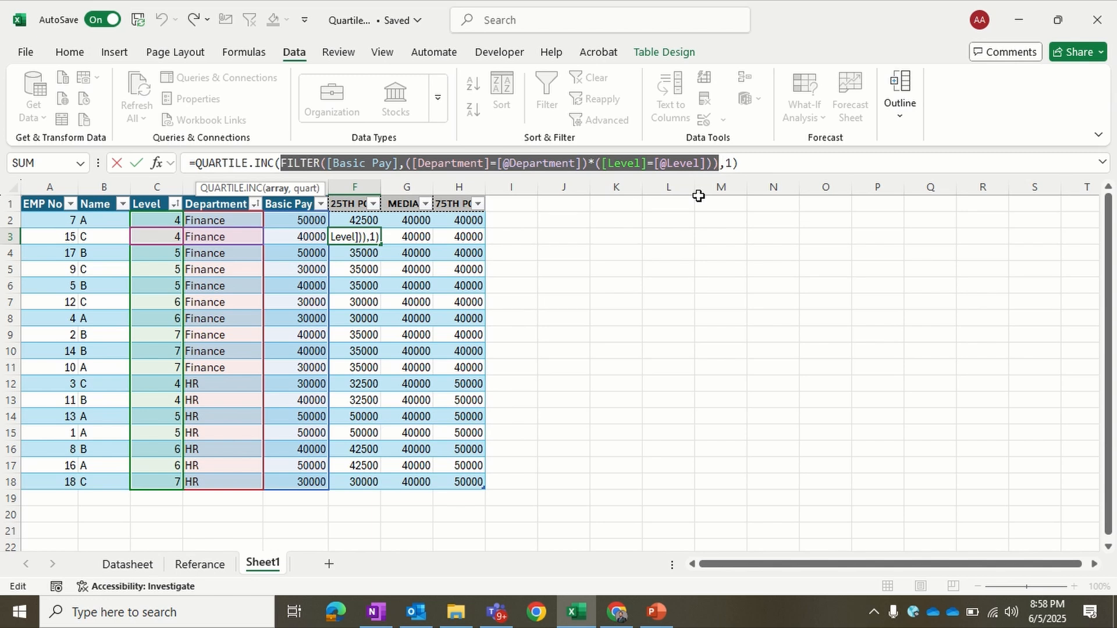
pyautogui.press('Escape')
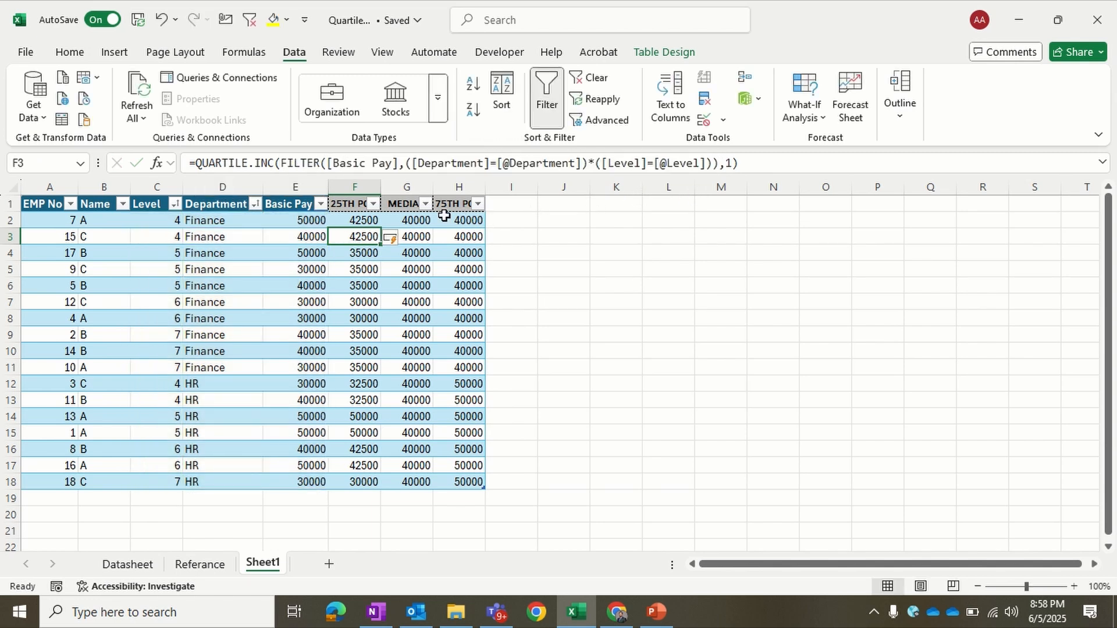
pyautogui.click(414, 220)
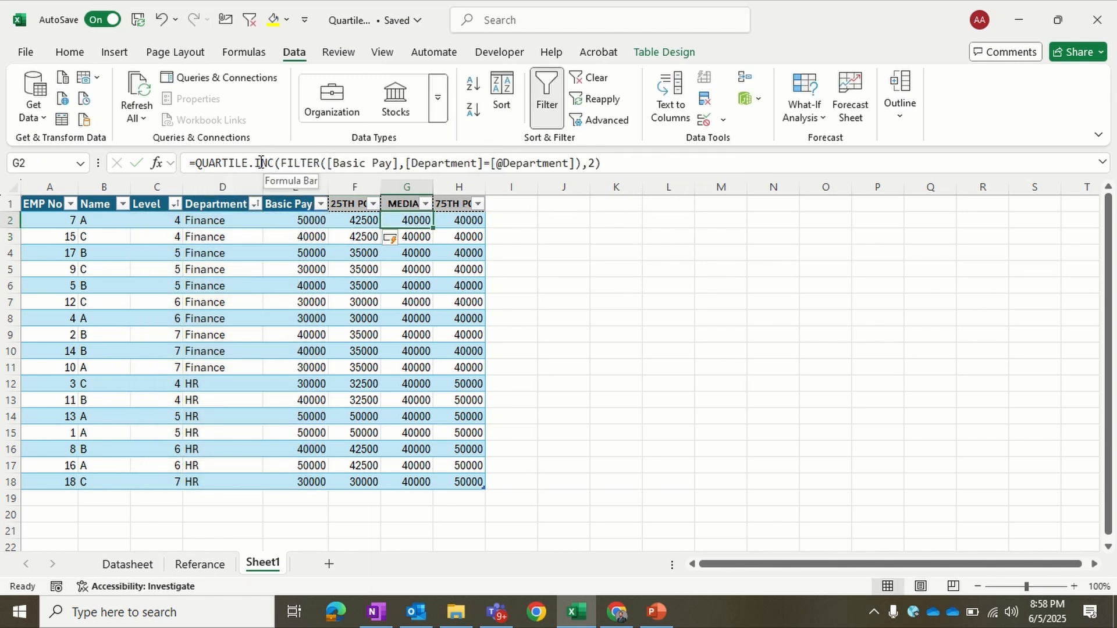
pyautogui.moveTo(280, 163); pyautogui.dragTo(584, 167)
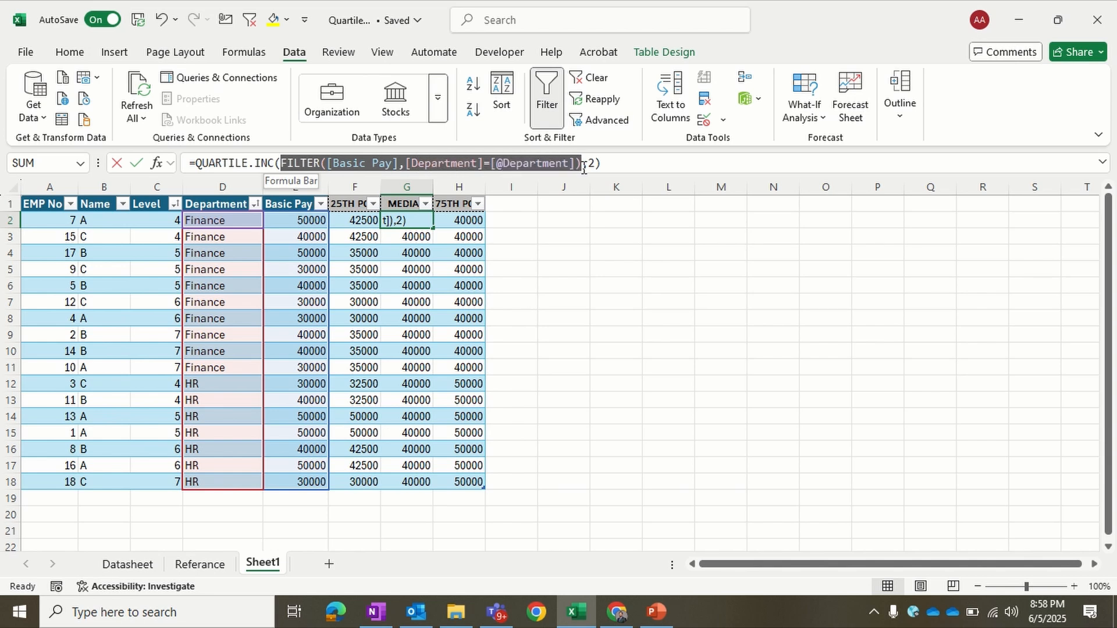
pyautogui.hotkey('ctrl', 'v')
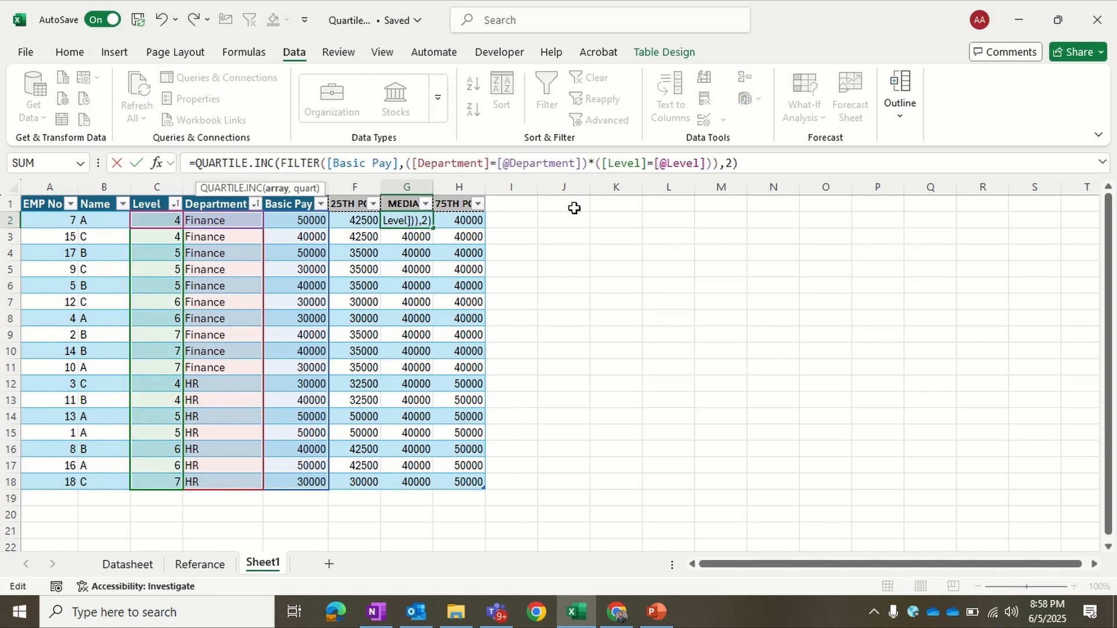
pyautogui.press('Return')
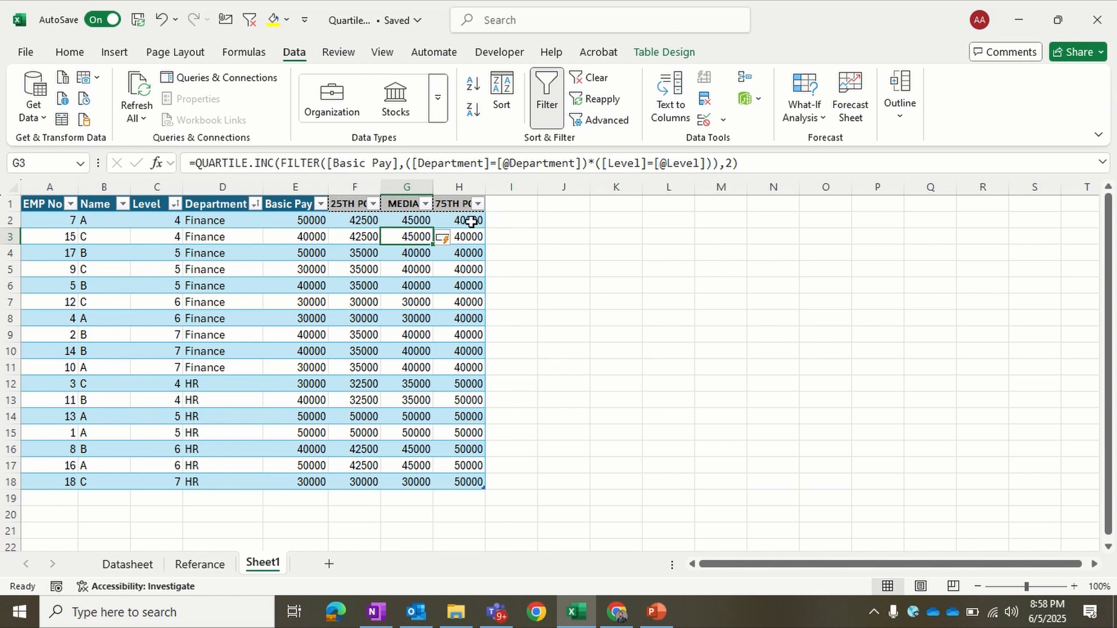
# Step: Replace the department-only FILTER in H2's 75th percentile formula with the copied department-and-level FILTER expression, keeping quartile 3
pyautogui.click(471, 222)
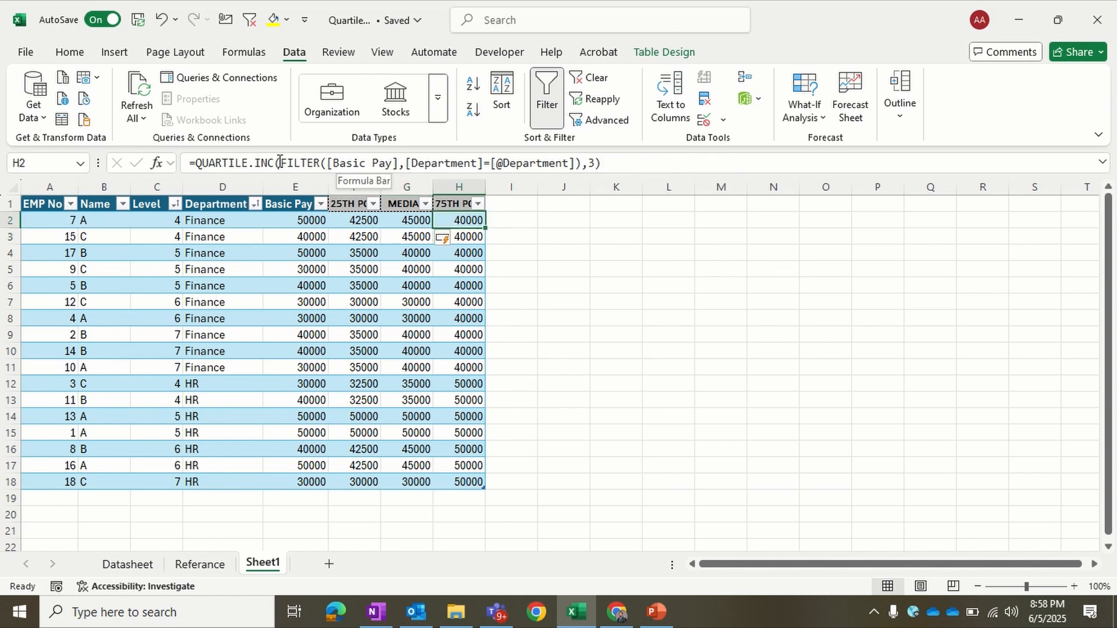
pyautogui.moveTo(280, 163); pyautogui.dragTo(582, 163)
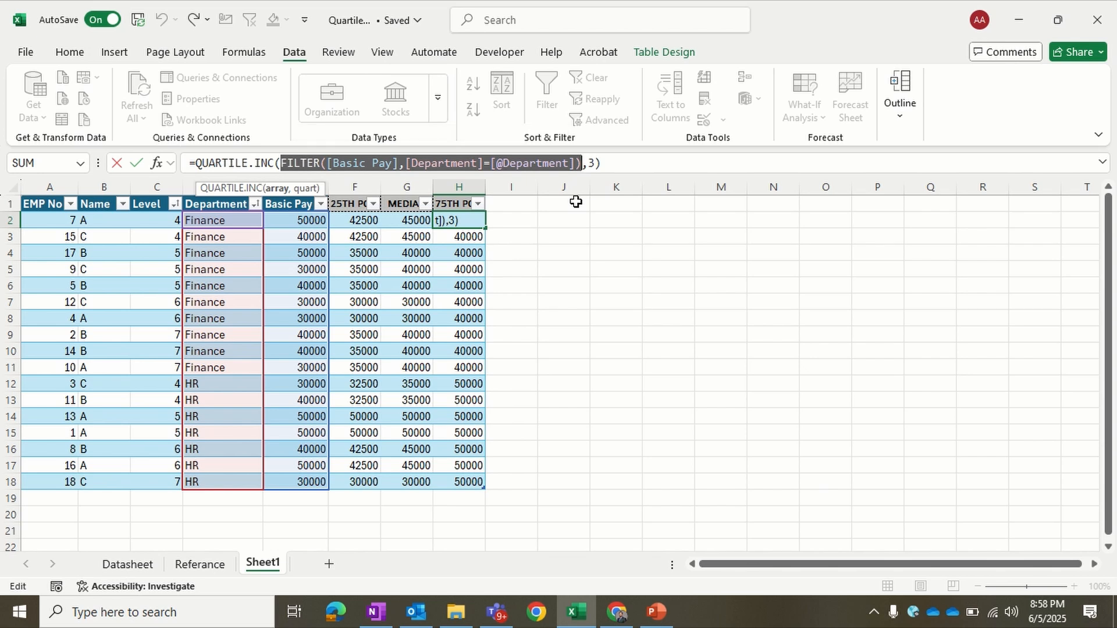
pyautogui.hotkey('ctrl', 'v')
pyautogui.press('Return')
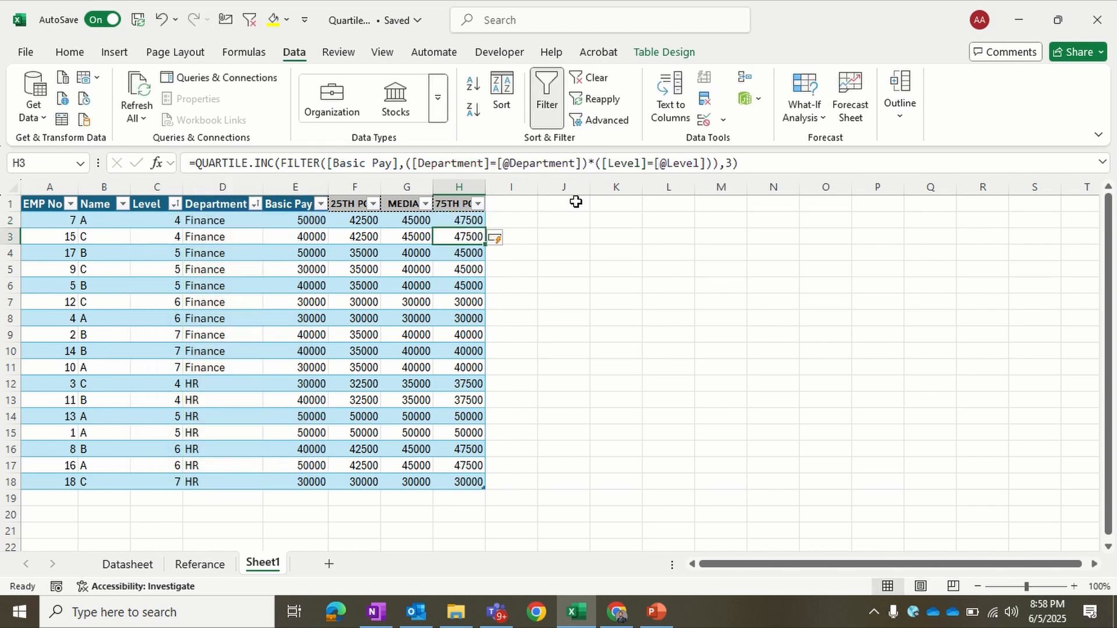